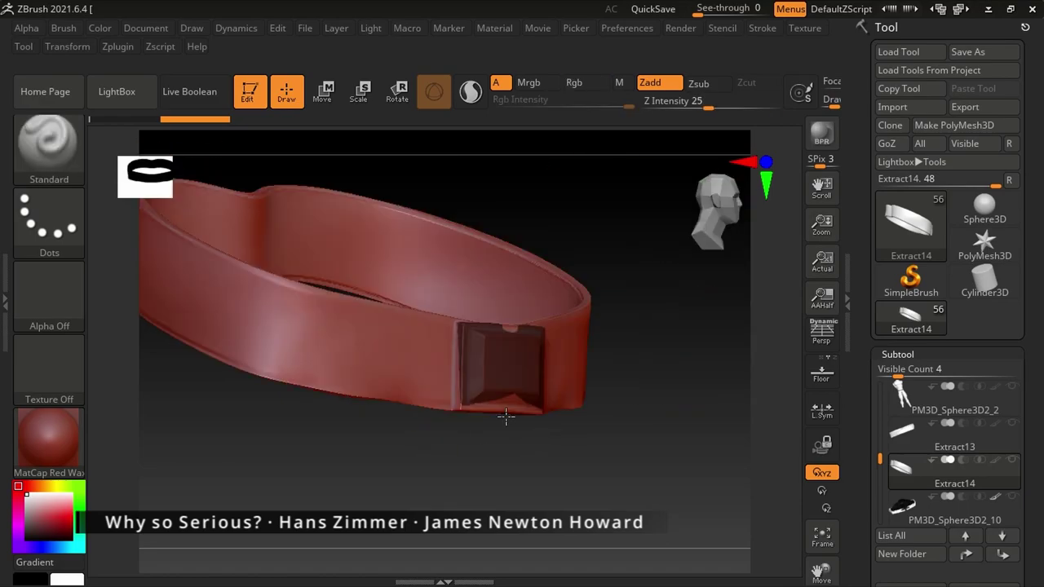
Push the red band's end inward along its length with the Transpose gizmo, then return to Draw
drag(505, 417, 593, 405)
mouse_move(557, 441)
mouse_down()
mouse_move(554, 466)
mouse_move(617, 452)
mouse_move(505, 492)
mouse_move(608, 566)
mouse_up()
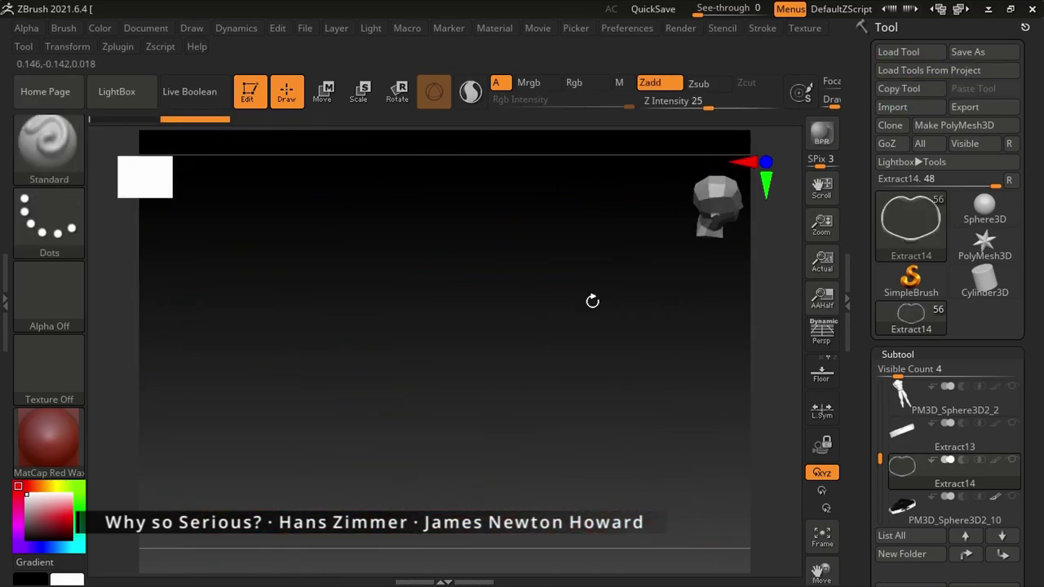
mouse_move(592, 301)
mouse_down()
mouse_move(599, 354)
mouse_move(694, 400)
mouse_move(562, 424)
mouse_move(528, 457)
mouse_move(540, 436)
mouse_move(435, 415)
mouse_move(487, 376)
mouse_up()
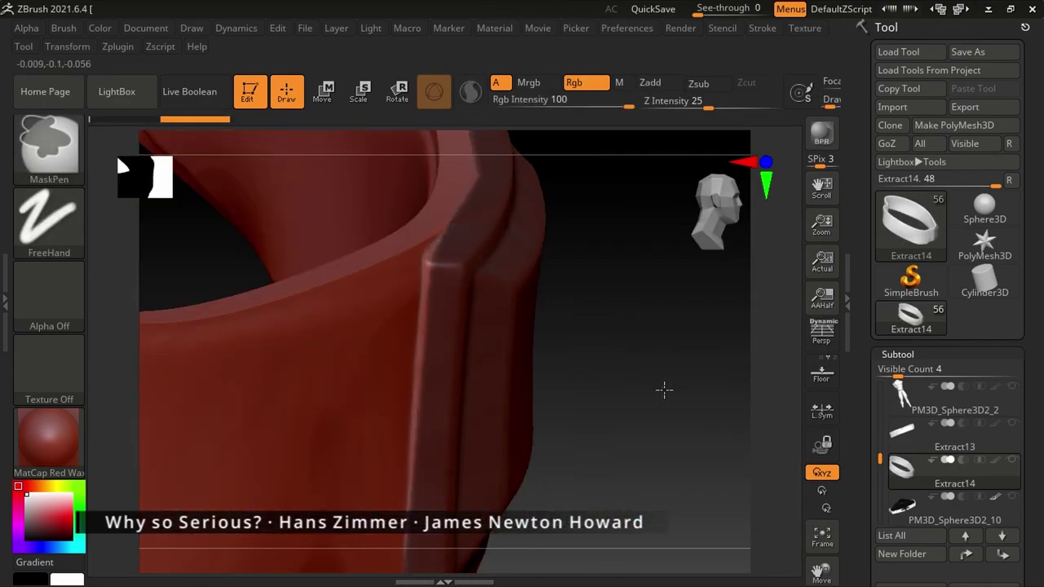
drag(664, 390, 391, 380)
key(e)
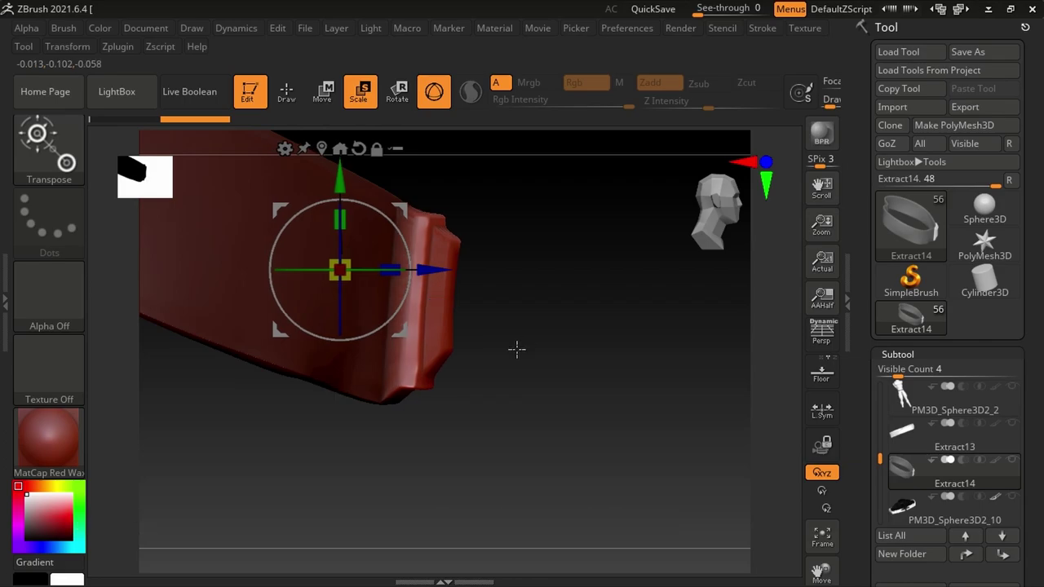
mouse_move(441, 281)
mouse_down()
mouse_move(419, 281)
mouse_move(630, 473)
mouse_move(410, 456)
mouse_move(380, 345)
mouse_up()
key(q)
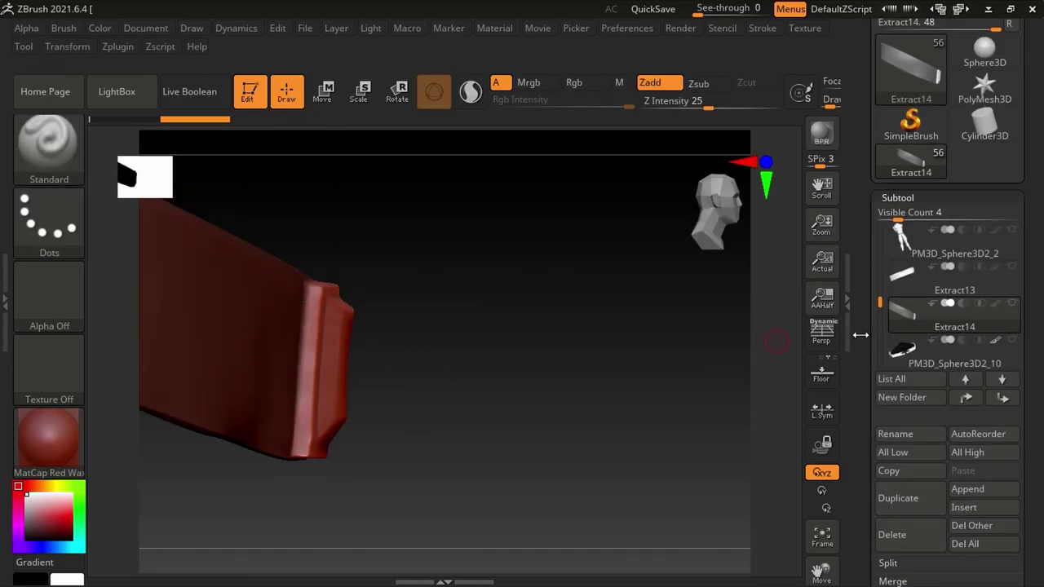
drag(590, 396, 519, 359)
Mask the box front and reposition it with the move gizmo
right_drag(518, 359, 520, 400)
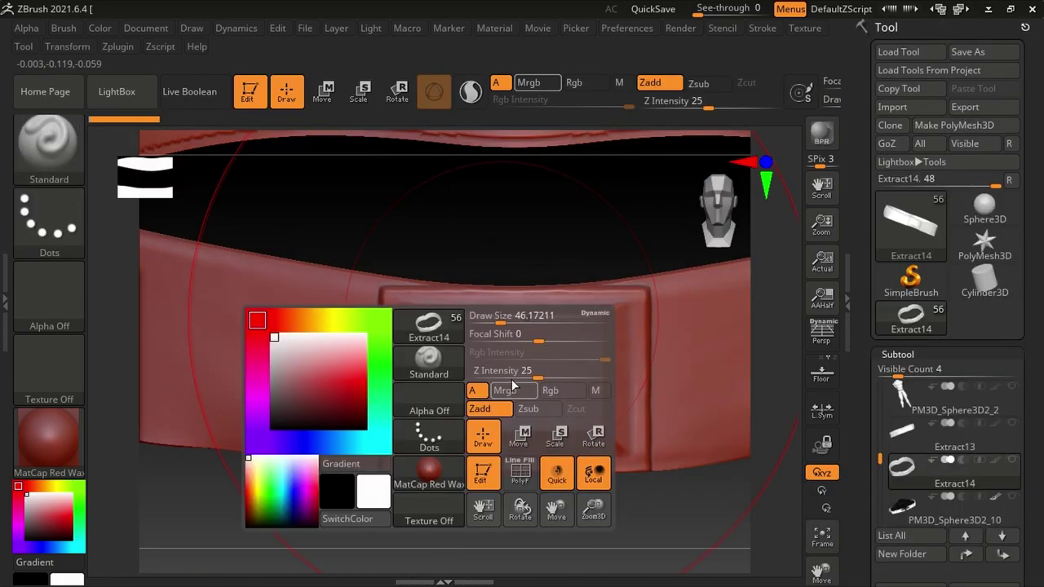
ctrl+click(520, 399)
right_click(449, 420)
mouse_move(449, 420)
right_down()
mouse_move(447, 350)
mouse_move(440, 525)
mouse_move(291, 422)
mouse_move(294, 403)
mouse_move(454, 419)
mouse_move(498, 303)
mouse_move(347, 418)
mouse_move(396, 422)
mouse_move(525, 399)
mouse_move(326, 338)
mouse_move(303, 384)
mouse_move(303, 367)
mouse_move(371, 364)
mouse_move(438, 410)
mouse_move(302, 400)
mouse_move(354, 478)
mouse_move(431, 330)
mouse_move(342, 415)
mouse_move(345, 250)
mouse_move(321, 468)
mouse_move(382, 445)
mouse_move(341, 261)
right_up()
key(w)
key(q)
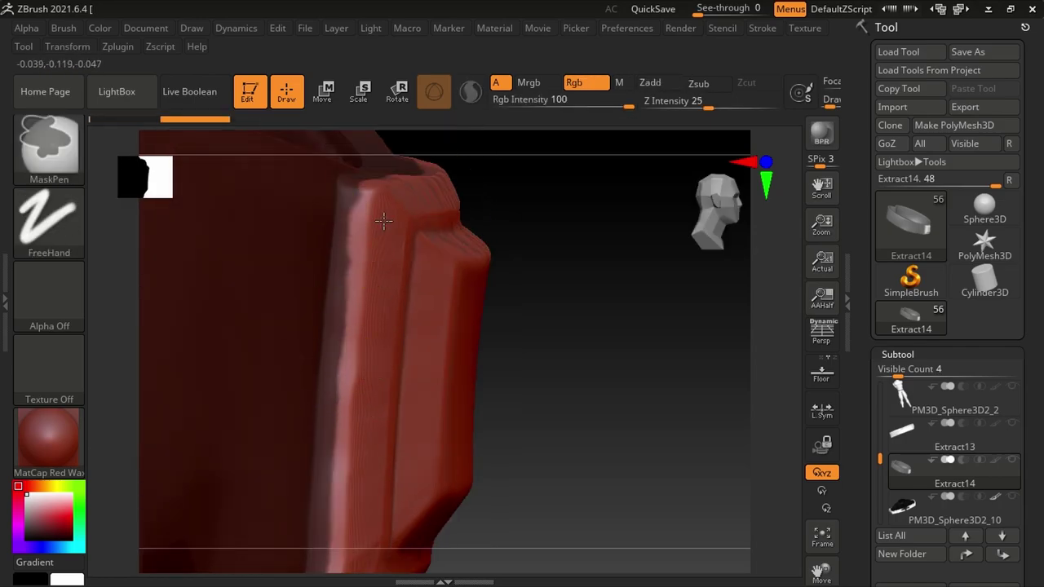
Trim the box's edges into crisp bevels with TrimDynamic, working around each side
key(b)
key(t)
key(d)
mouse_move(291, 449)
right_down()
mouse_move(421, 529)
mouse_move(326, 291)
mouse_move(335, 304)
right_up()
right_drag(290, 237, 355, 343)
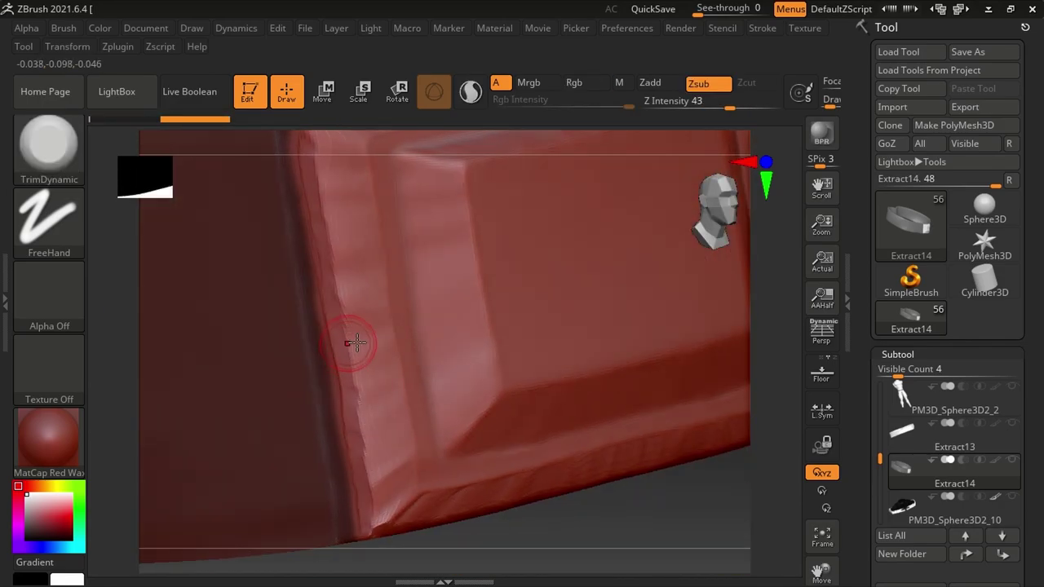
mouse_move(377, 457)
right_down()
mouse_move(377, 422)
mouse_move(284, 515)
mouse_move(552, 345)
mouse_move(432, 443)
mouse_move(364, 372)
right_up()
right_drag(430, 527, 538, 364)
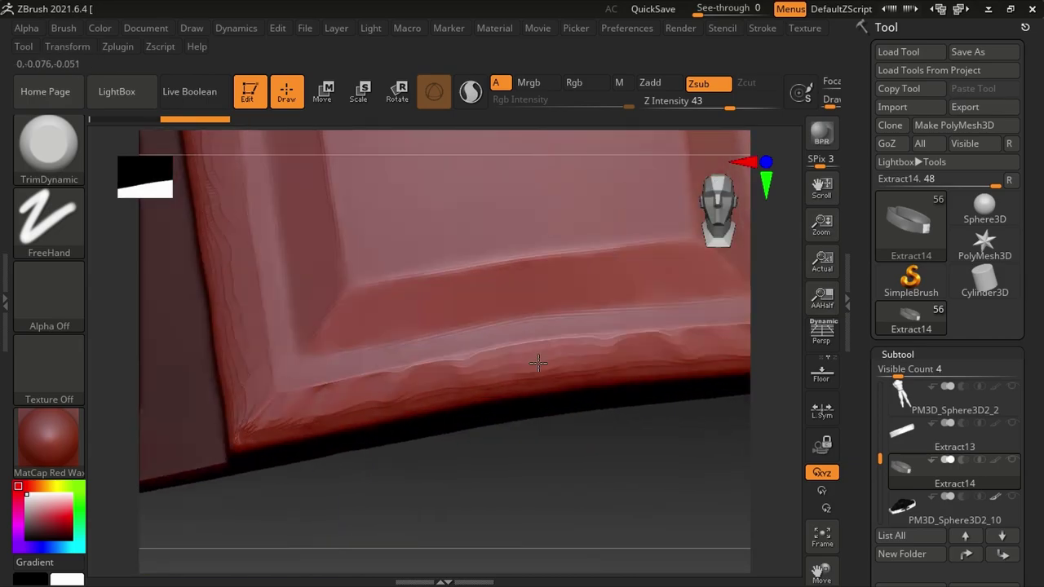
mouse_move(327, 423)
right_down()
mouse_move(302, 415)
mouse_move(305, 450)
right_up()
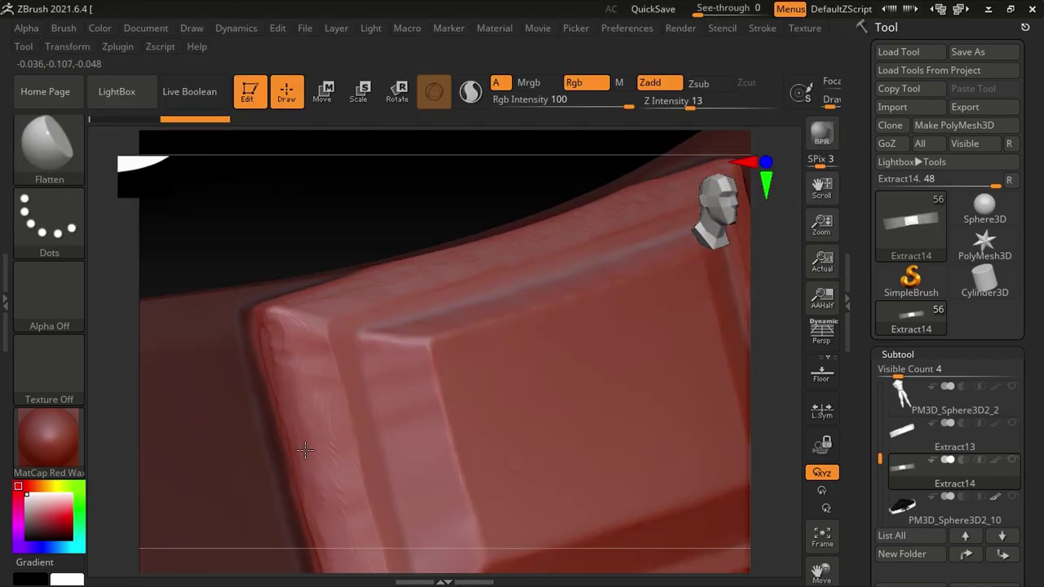
mouse_move(291, 369)
right_down()
mouse_move(501, 319)
mouse_move(426, 321)
mouse_move(275, 373)
mouse_move(217, 378)
mouse_move(326, 361)
mouse_move(361, 413)
mouse_move(495, 354)
mouse_move(435, 439)
right_up()
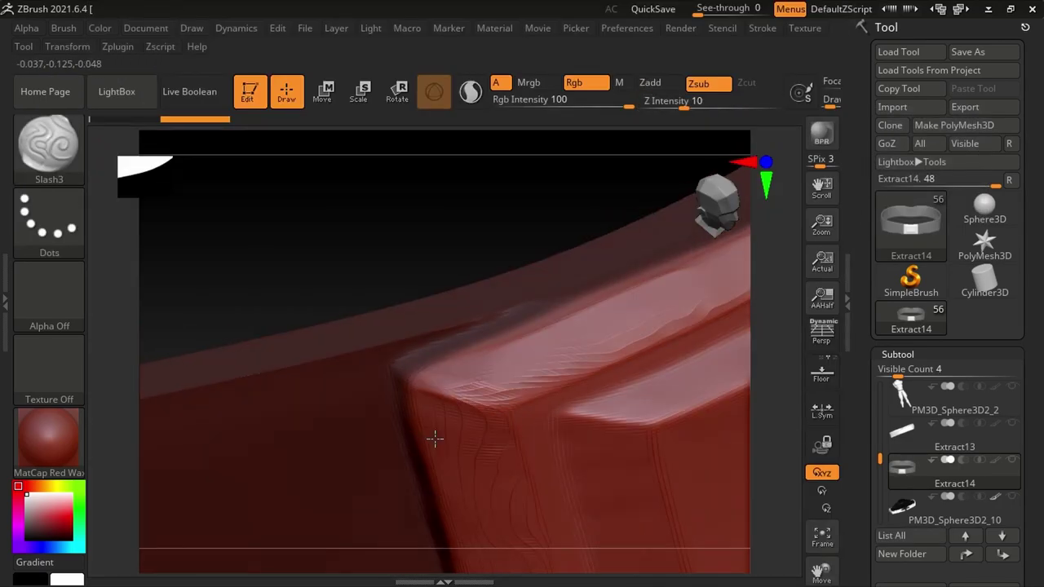
right_drag(505, 418, 441, 256)
alt+right_drag(497, 528, 486, 277)
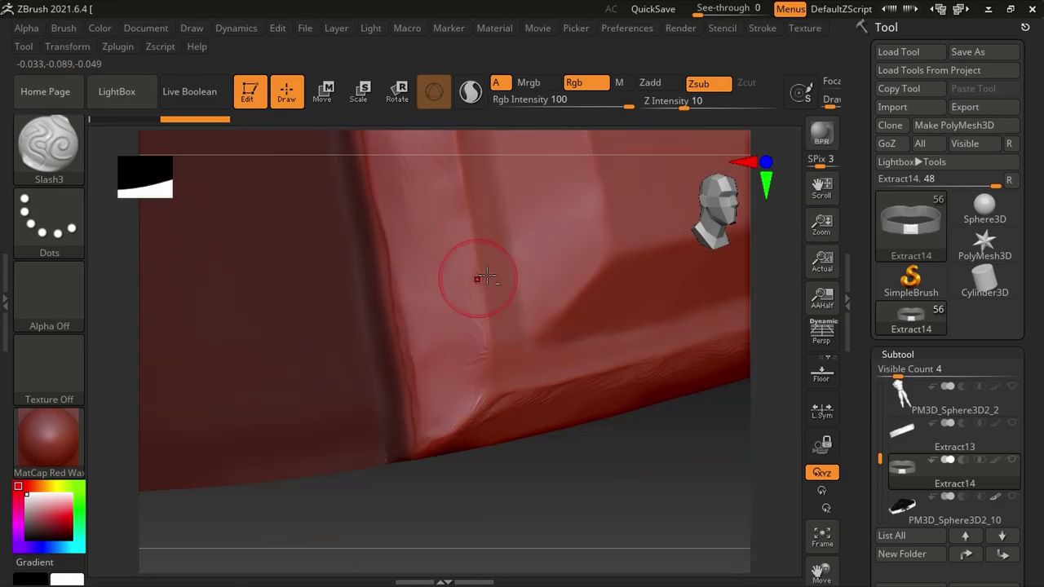
mouse_move(651, 376)
right_down()
mouse_move(478, 403)
mouse_move(559, 405)
mouse_move(576, 384)
mouse_move(515, 390)
mouse_move(571, 383)
mouse_move(620, 327)
right_up()
Flatten the box's side and bottom edges, then scratch wear into the rim with Slash3
key(b)
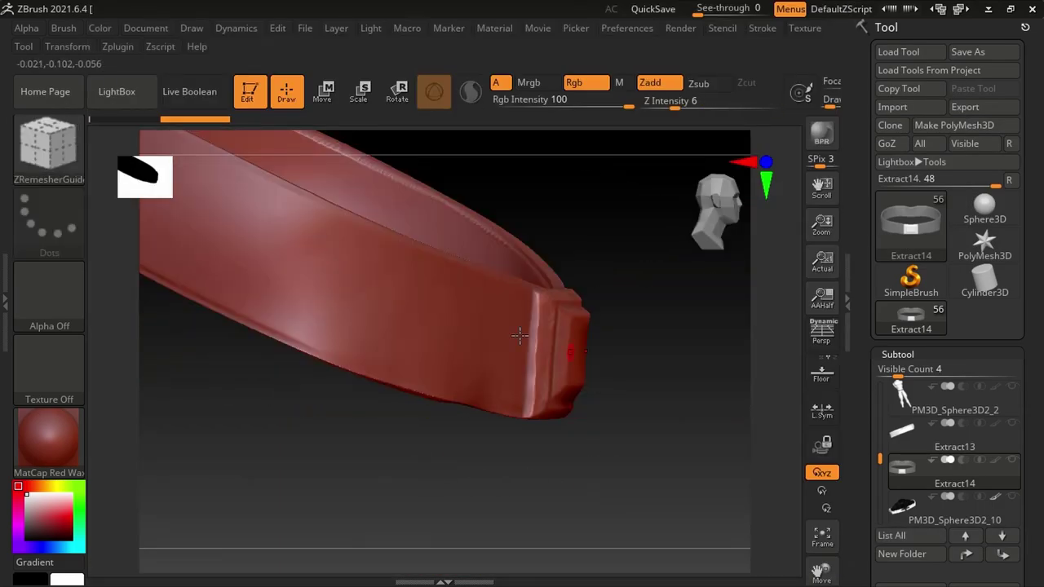
key(b)
key(f)
key(l)
mouse_move(489, 367)
right_down()
mouse_move(429, 403)
mouse_move(594, 526)
mouse_move(389, 552)
mouse_move(462, 249)
mouse_move(361, 401)
mouse_move(470, 377)
mouse_move(504, 511)
mouse_move(536, 492)
right_up()
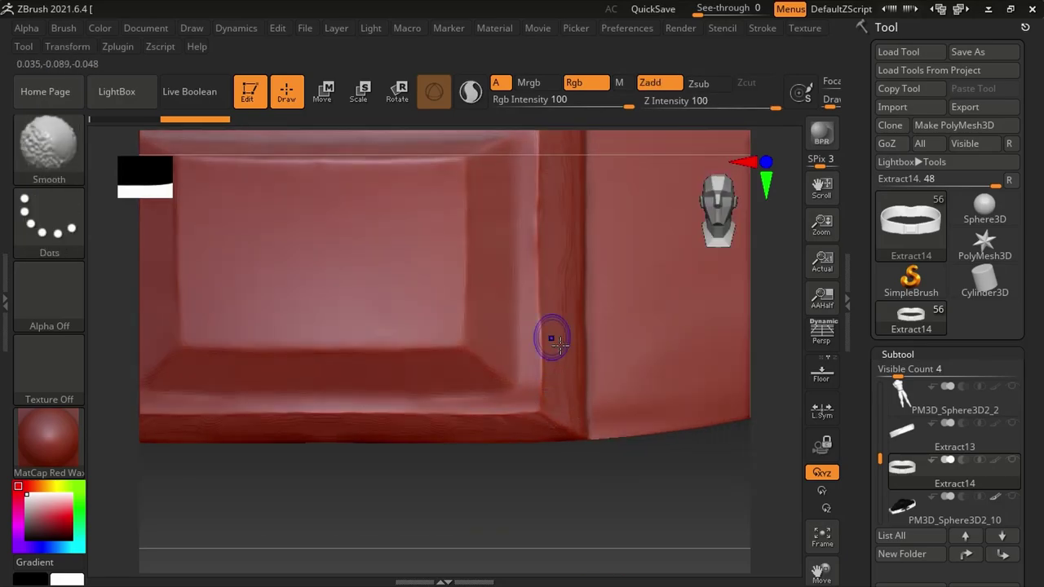
mouse_move(559, 344)
right_down()
mouse_move(575, 375)
mouse_move(347, 237)
mouse_move(522, 426)
right_up()
key(b)
key(s)
key(l)
Draw ZRemesherGuide curves along the box recess's inner edges
key(b)
key(z)
key(r)
right_drag(408, 427, 484, 226)
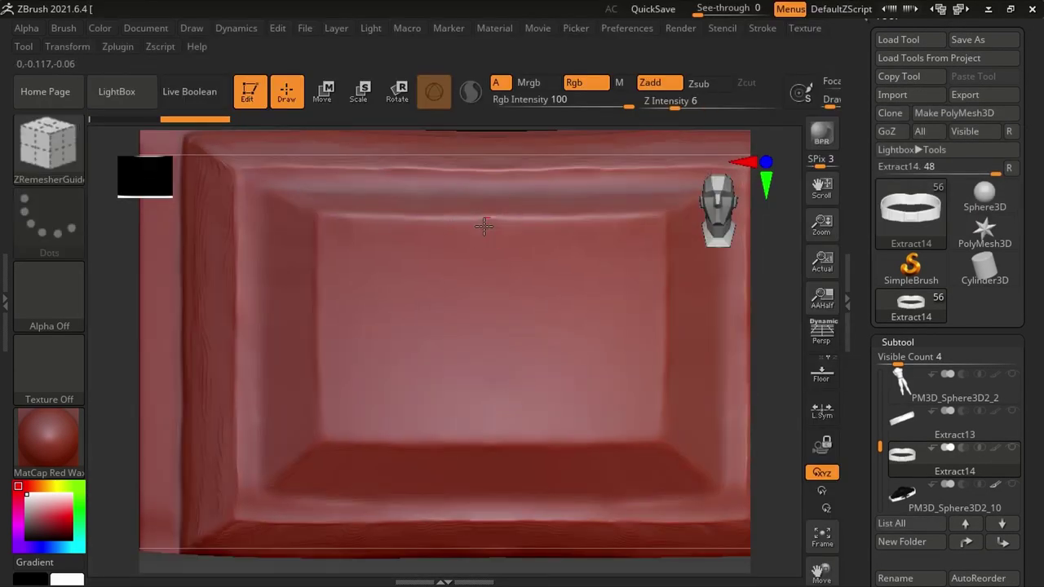
right_drag(407, 222, 394, 330)
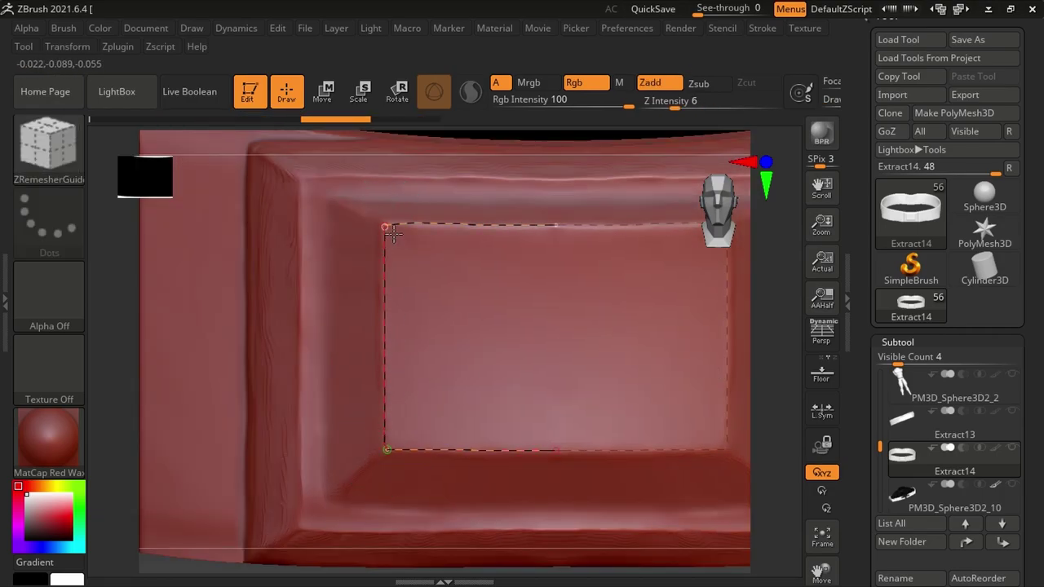
right_drag(393, 234, 385, 368)
Extend the guide curves around the recess's inner walls, corner and upper lip
right_drag(526, 452, 483, 340)
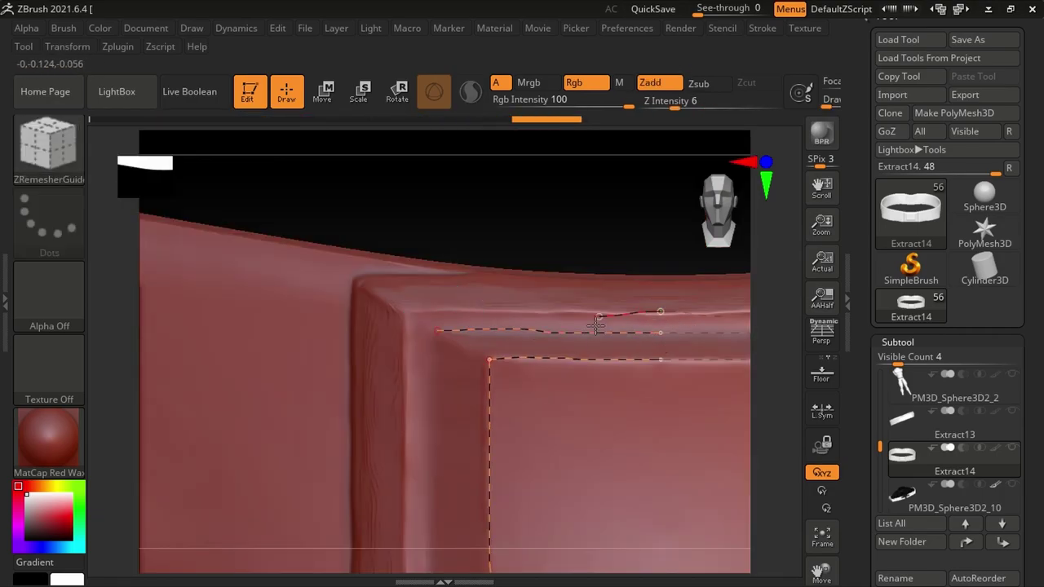
mouse_move(585, 324)
right_down()
mouse_move(450, 264)
mouse_move(467, 355)
mouse_move(438, 246)
mouse_move(487, 287)
right_up()
mouse_move(489, 335)
right_down()
mouse_move(608, 304)
mouse_move(652, 310)
mouse_move(653, 364)
right_up()
mouse_move(435, 291)
right_down()
mouse_move(533, 361)
mouse_move(556, 392)
mouse_move(497, 350)
mouse_move(488, 447)
right_up()
mouse_move(499, 398)
right_down()
mouse_move(349, 303)
mouse_move(459, 345)
mouse_move(563, 451)
right_up()
key(ctrl)
mouse_move(405, 459)
right_down()
mouse_move(603, 326)
mouse_move(513, 298)
mouse_move(582, 350)
mouse_move(595, 344)
mouse_move(576, 367)
mouse_move(465, 261)
mouse_move(596, 402)
mouse_move(645, 497)
right_up()
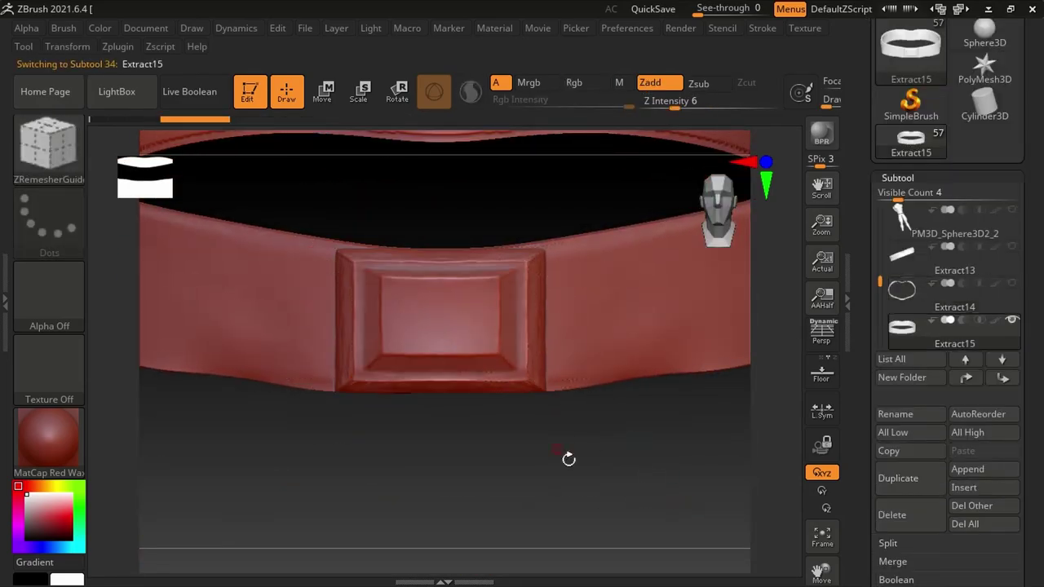
ZRemesh the belt, project the original sculpt detail with ProjectAll, and subdivide with Ctrl+D
click(887, 345)
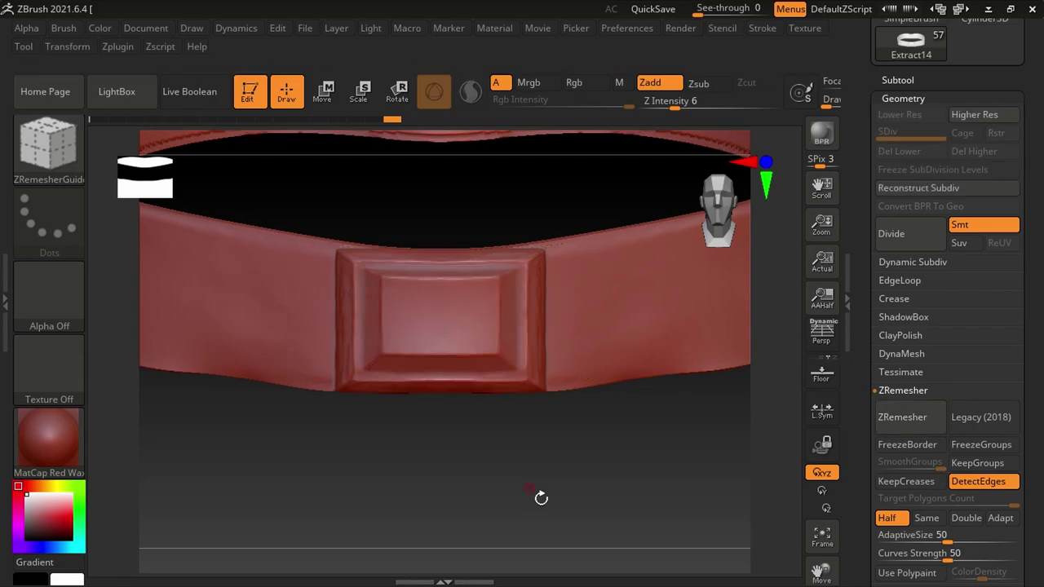
mouse_move(541, 498)
right_down()
mouse_move(589, 408)
mouse_move(565, 424)
right_up()
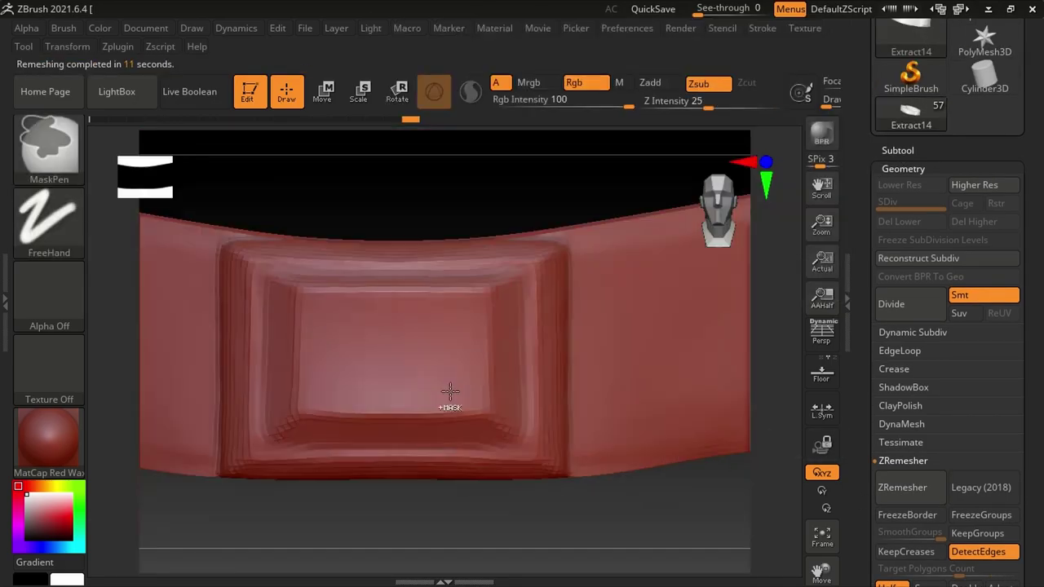
click(903, 456)
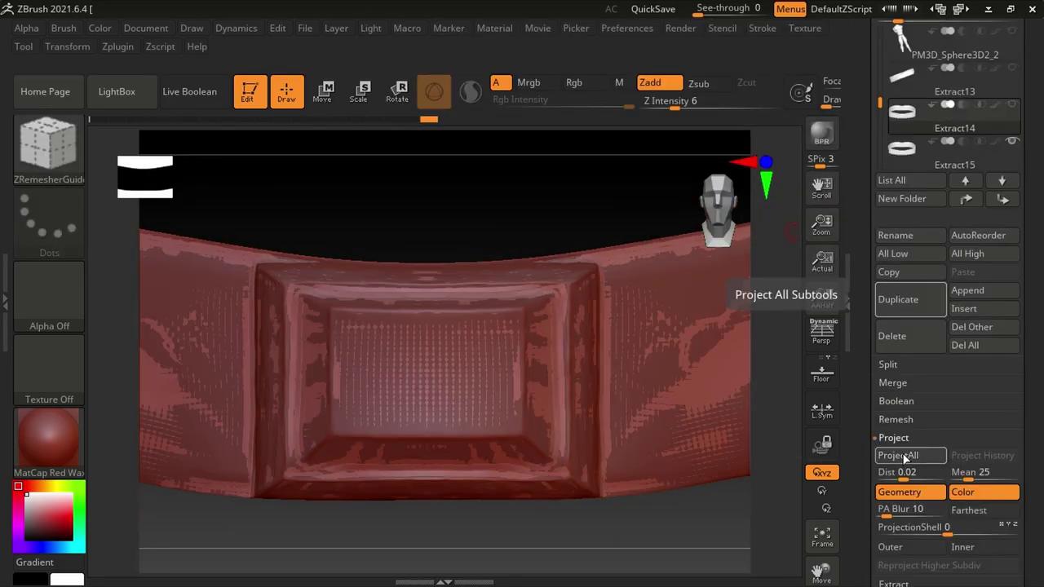
key(ctrl+d)
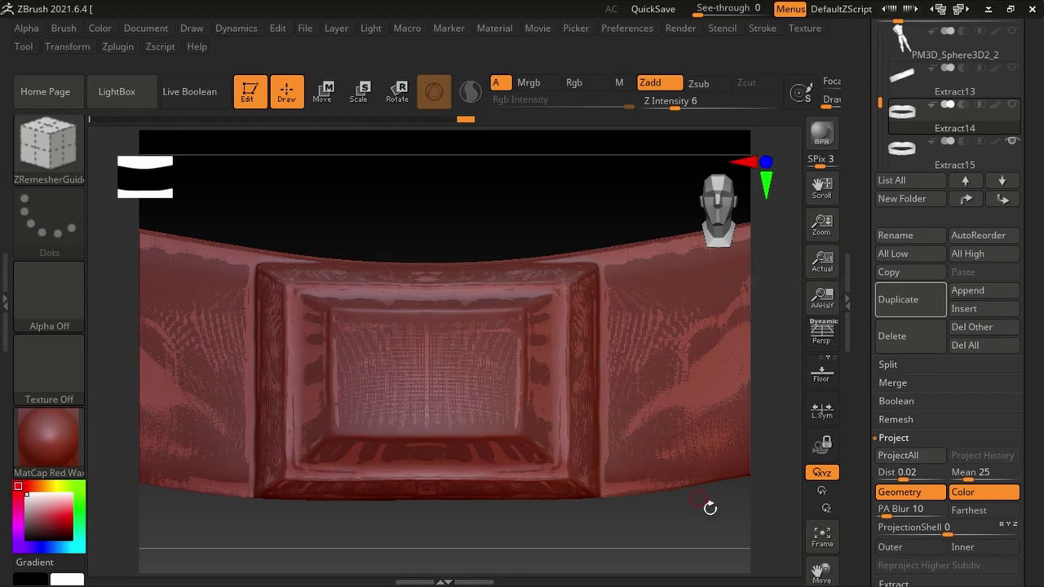
drag(698, 503, 663, 517)
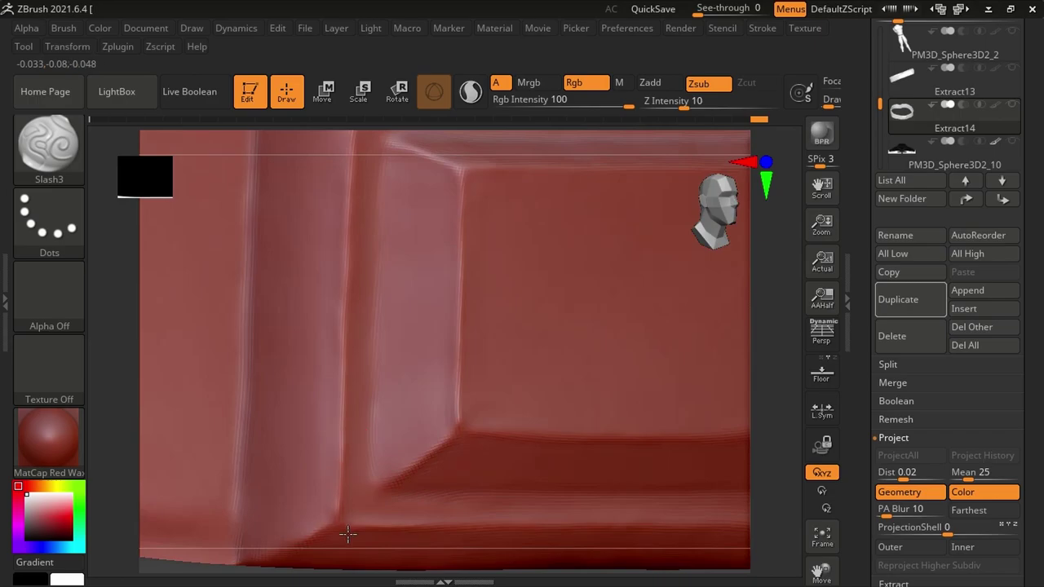
Smooth and flatten the band surface, then carve long Slash3 grooves along it
key(shift)
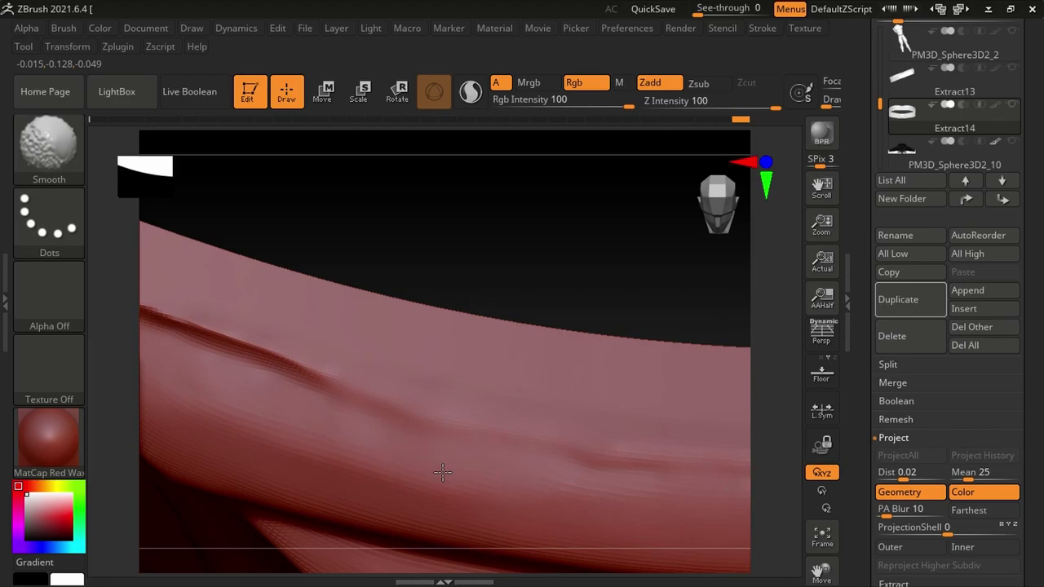
key(b)
key(f)
key(l)
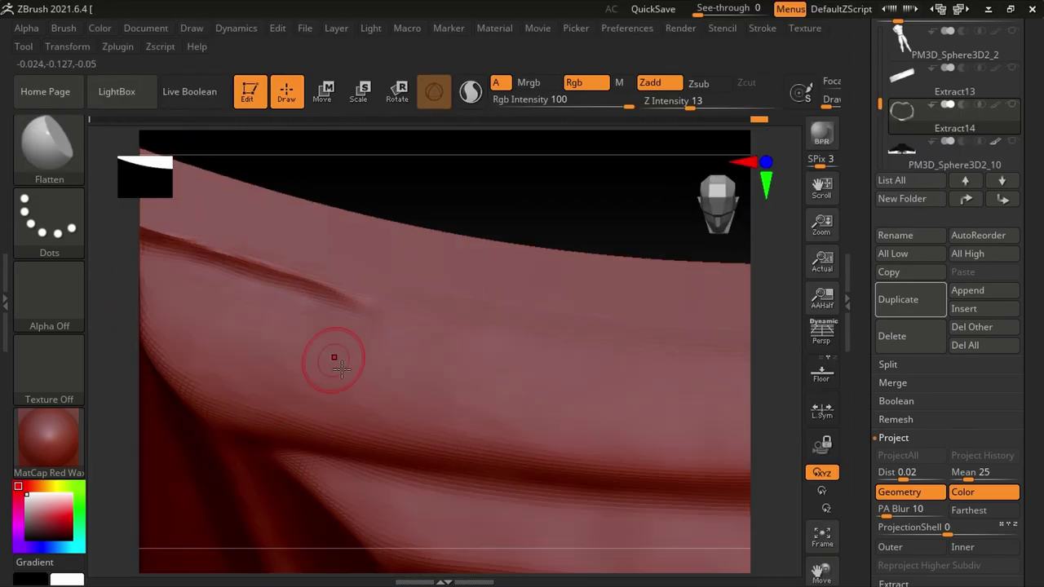
key(b)
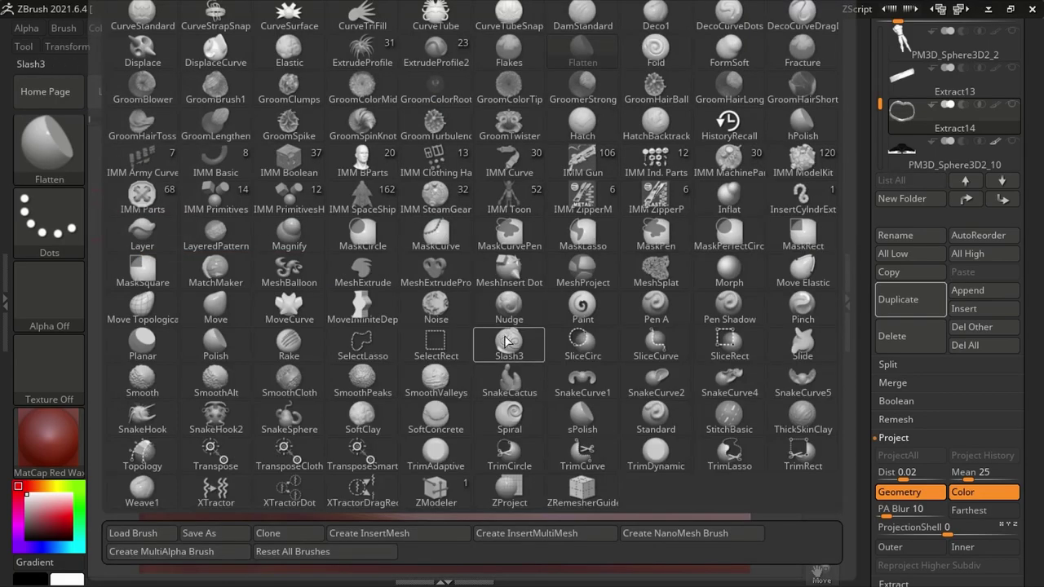
key(s)
key(l)
Flatten the band's ridged edges from several angles and save the belt tool
right_drag(300, 397, 483, 407)
key(b)
key(f)
key(l)
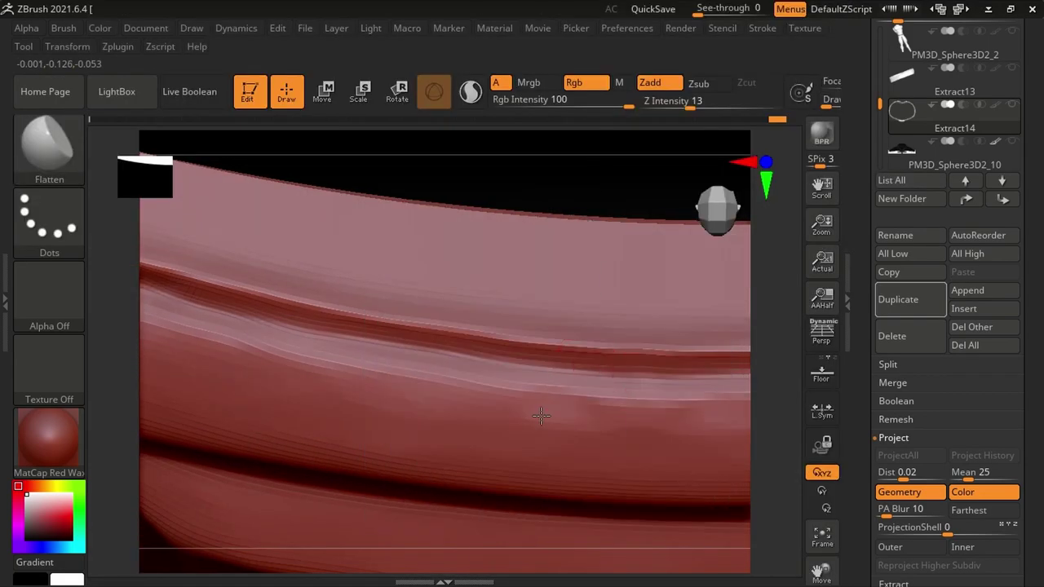
mouse_move(632, 461)
right_down()
mouse_move(350, 384)
mouse_move(286, 343)
right_up()
mouse_move(494, 458)
right_down()
mouse_move(198, 338)
mouse_move(419, 299)
mouse_move(646, 373)
mouse_move(361, 373)
right_up()
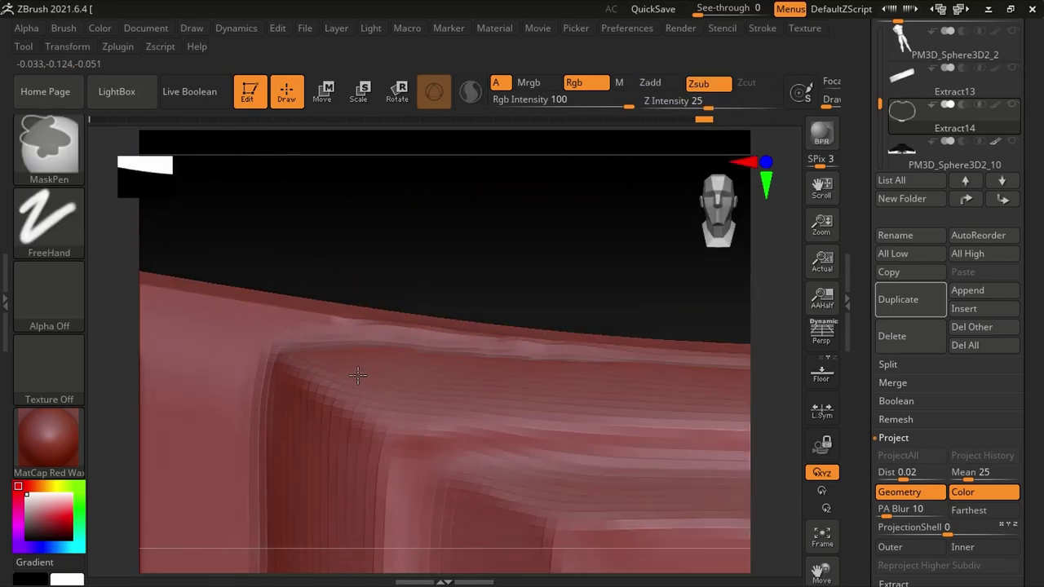
key(f)
key(ctrl+s)
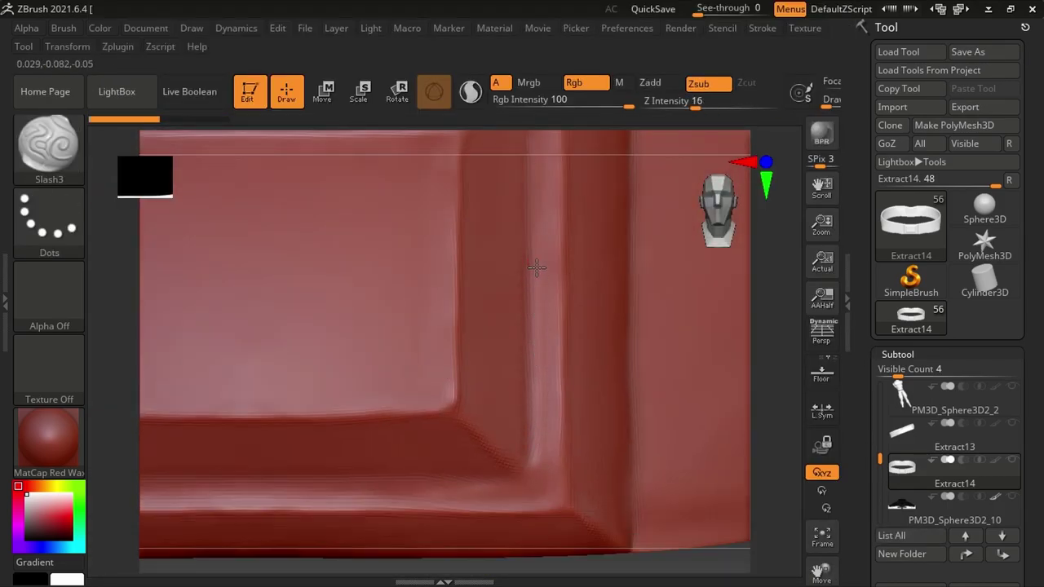
Trim the buckle groove edges flat with TrimDynamic, viewing them from low and front angles
mouse_move(478, 398)
shift+right_down()
mouse_move(550, 401)
mouse_move(565, 481)
shift+right_up()
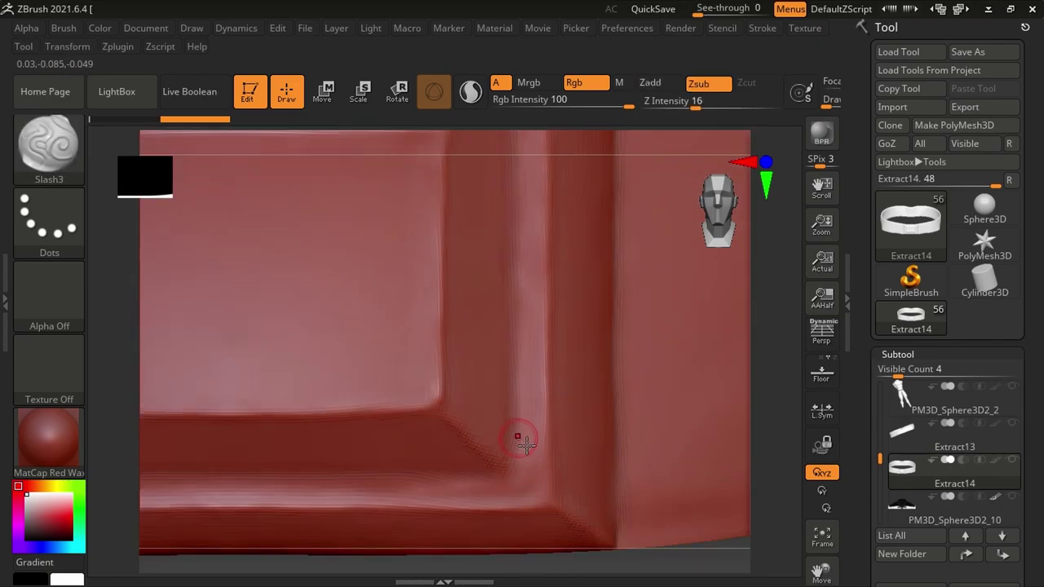
shift+right_drag(565, 377, 619, 420)
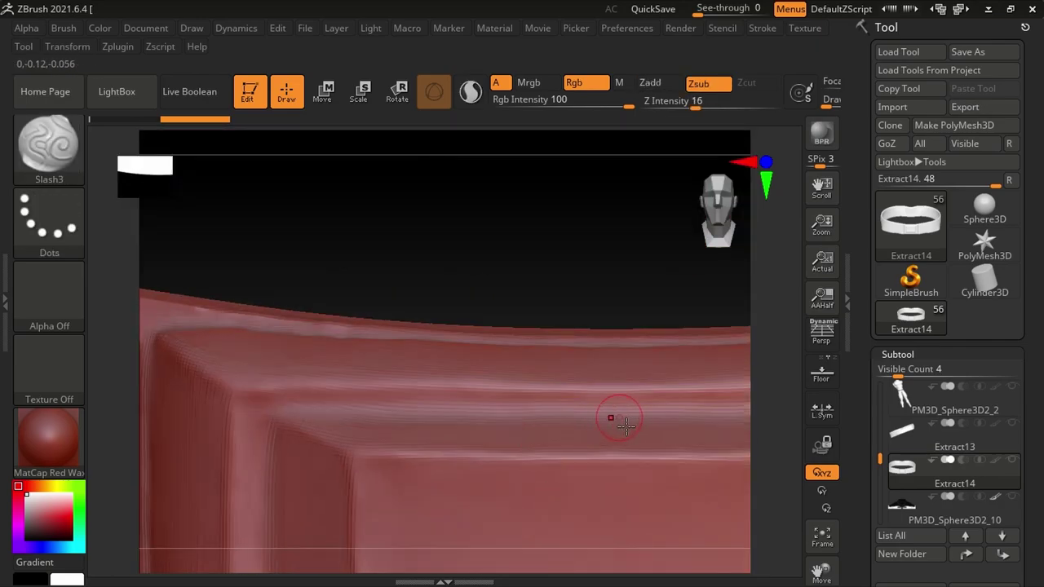
mouse_move(333, 421)
alt+right_down()
mouse_move(531, 427)
mouse_move(407, 378)
mouse_move(457, 408)
mouse_move(489, 470)
mouse_move(517, 431)
mouse_move(489, 408)
mouse_move(506, 440)
alt+right_up()
key(b)
key(t)
key(d)
mouse_move(244, 326)
right_down()
mouse_move(396, 372)
mouse_move(317, 311)
right_up()
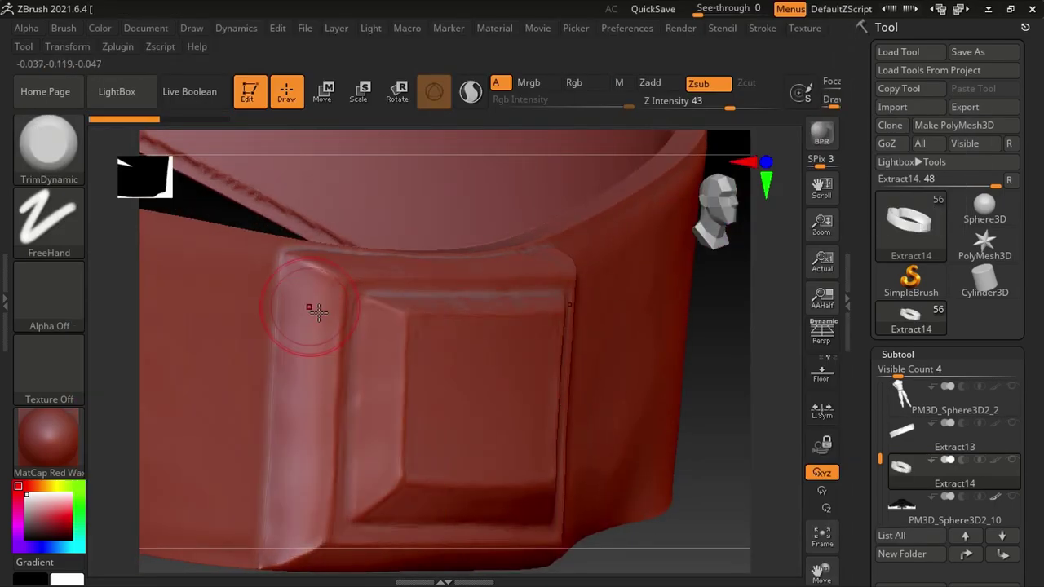
mouse_move(302, 581)
right_down()
mouse_move(448, 494)
mouse_move(326, 226)
mouse_move(454, 386)
mouse_move(432, 354)
mouse_move(305, 392)
mouse_move(287, 438)
mouse_move(435, 315)
mouse_move(433, 217)
mouse_move(433, 410)
mouse_move(439, 334)
mouse_move(391, 391)
right_up()
mouse_move(435, 433)
right_down()
mouse_move(484, 400)
mouse_move(466, 368)
mouse_move(351, 408)
mouse_move(296, 446)
mouse_move(291, 384)
mouse_move(428, 383)
right_up()
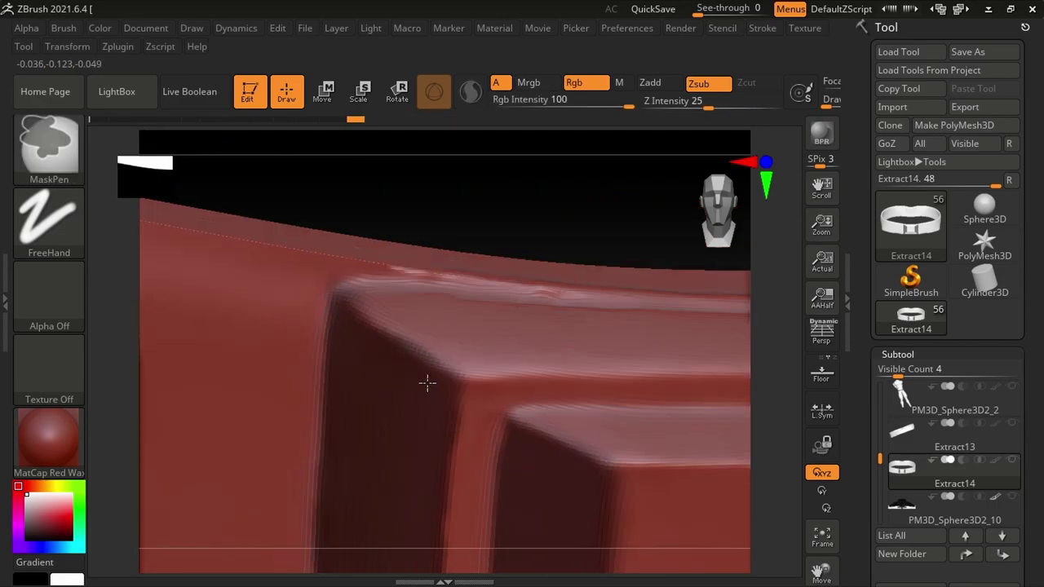
mouse_move(349, 322)
right_down()
mouse_move(551, 433)
mouse_move(438, 326)
right_up()
Shrink the TrimDynamic brush and trim the buckle's top edge and both grooves
key(b)
key(t)
key(d)
key(space)
drag(437, 326, 425, 325)
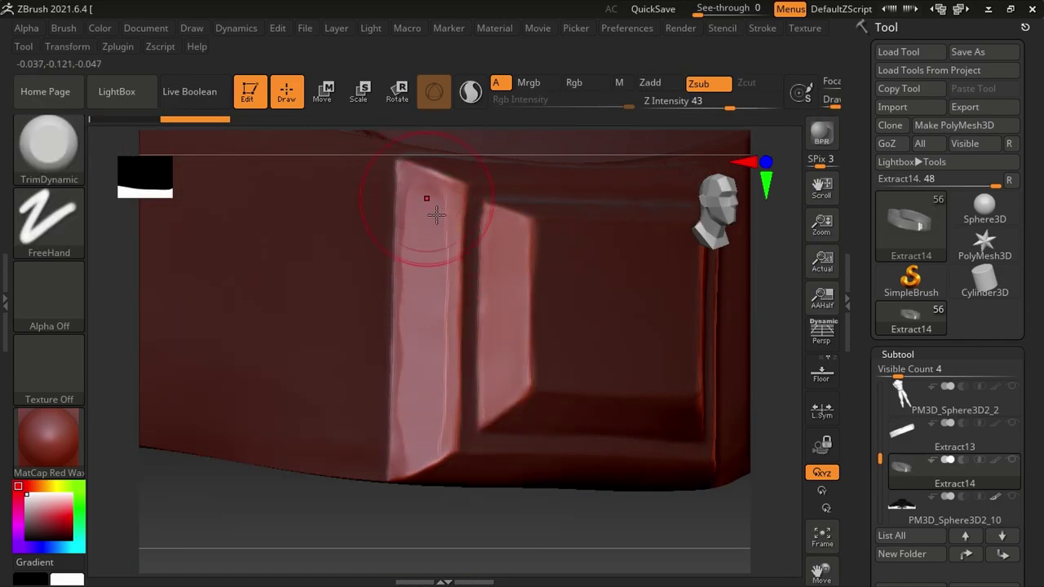
mouse_move(516, 256)
right_down()
mouse_move(436, 435)
mouse_move(478, 396)
mouse_move(496, 346)
right_up()
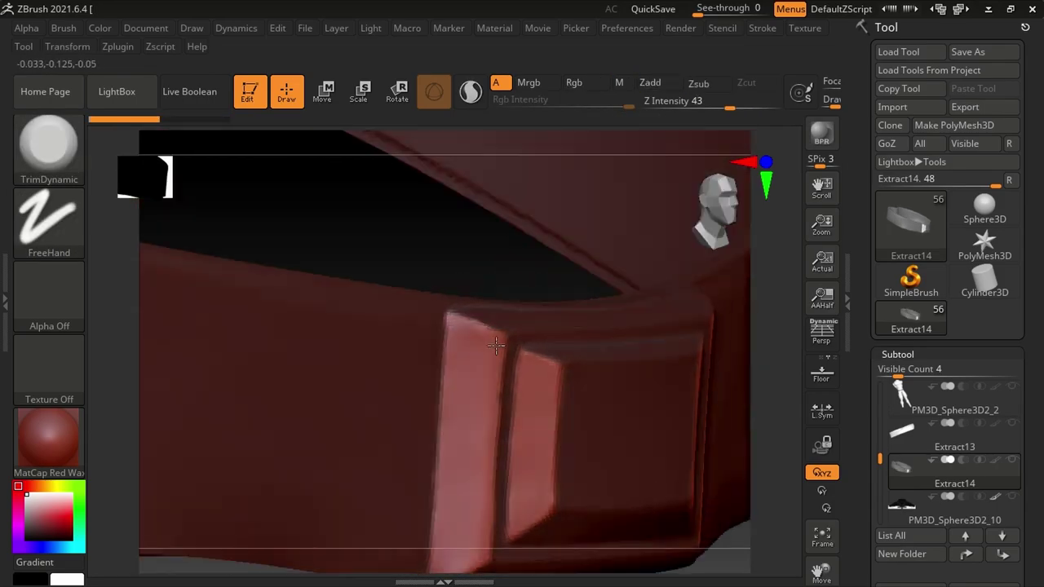
right_drag(535, 396, 540, 363)
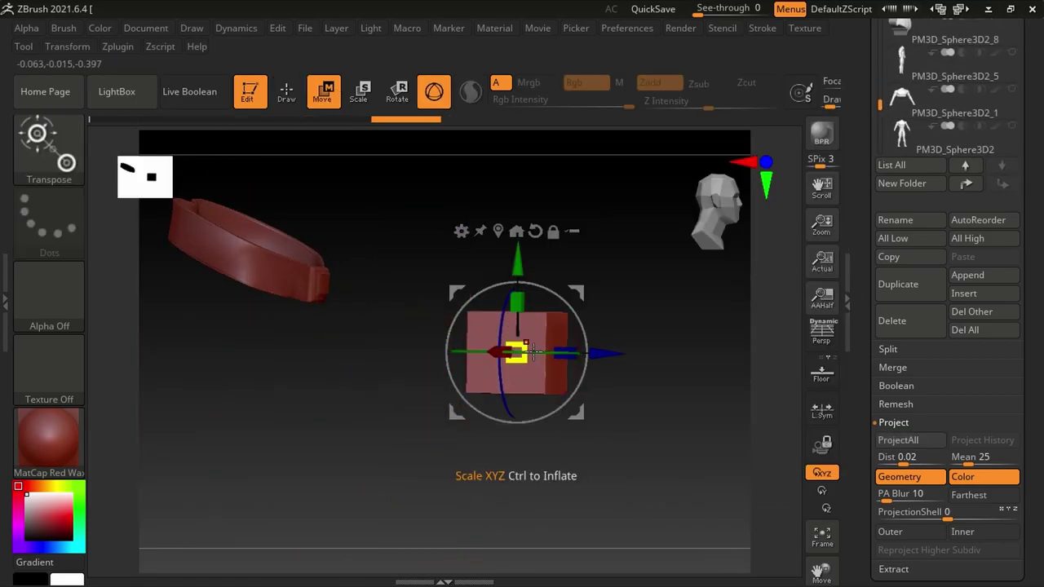
Scale the new cube down into a thin plate on the belt front with the Transpose gizmo
drag(531, 351, 695, 410)
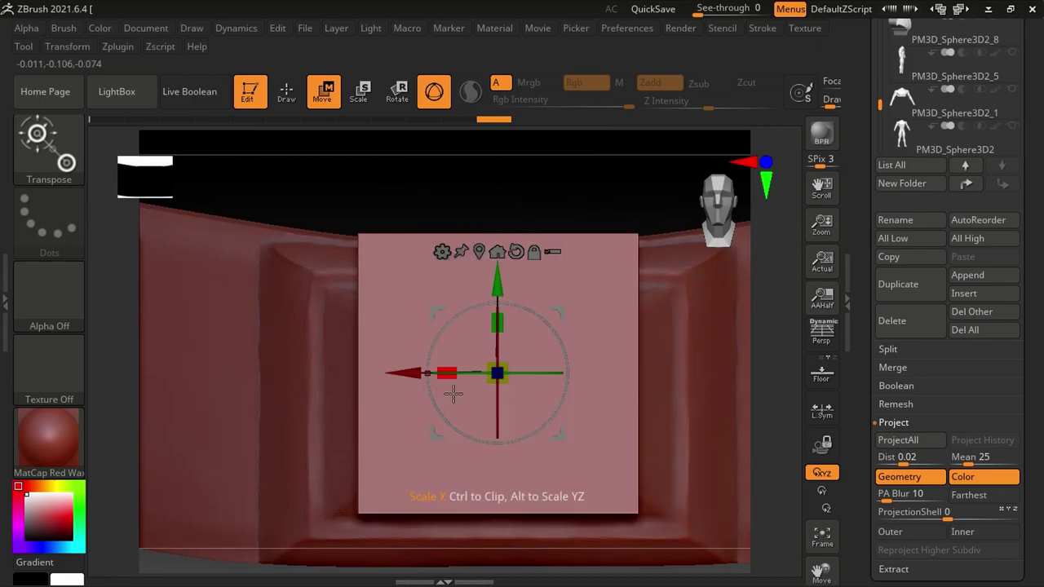
drag(489, 402, 509, 419)
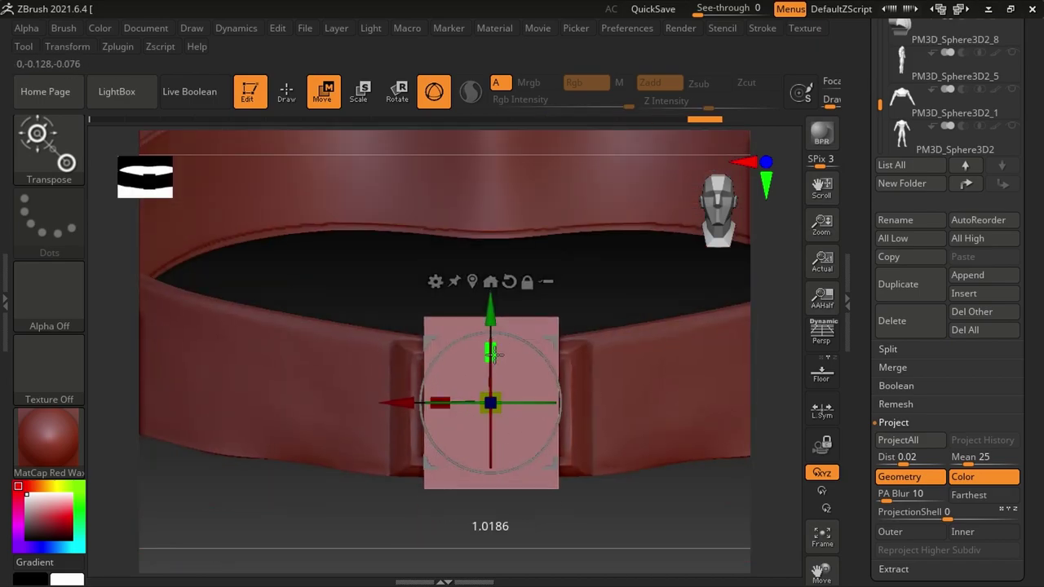
drag(615, 405, 633, 479)
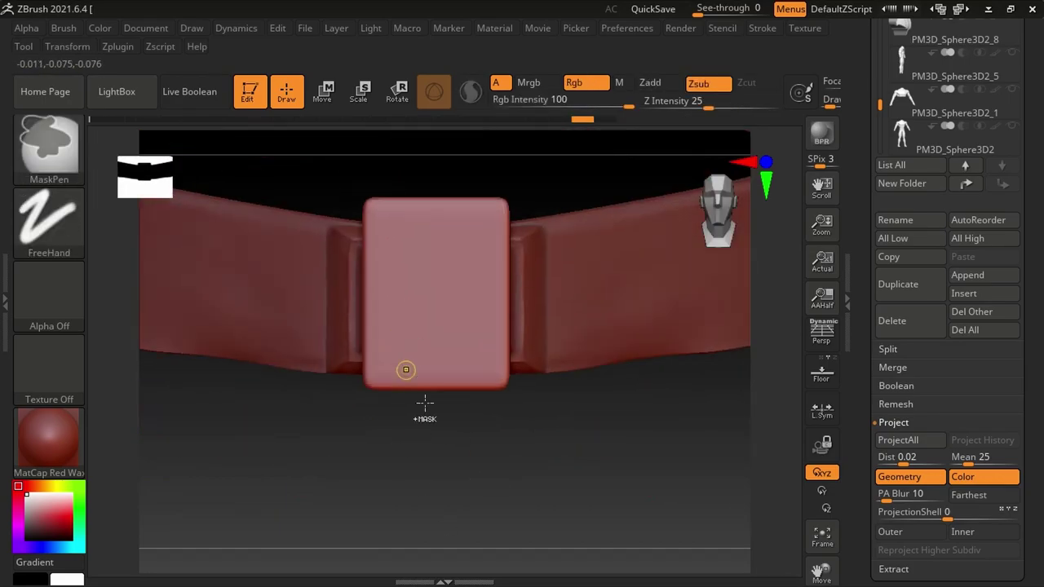
ctrl+drag(383, 255, 468, 477)
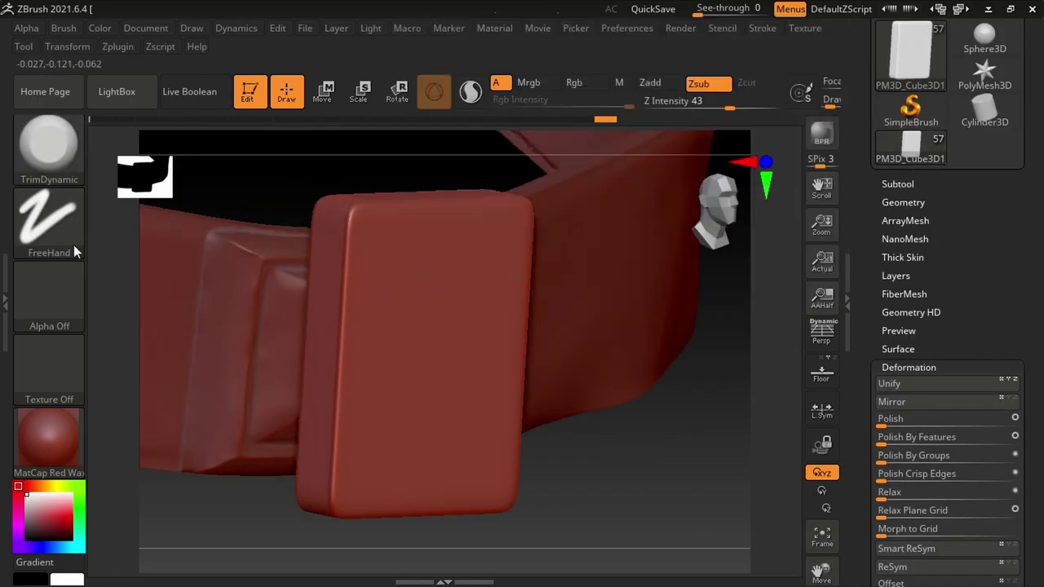
click(49, 143)
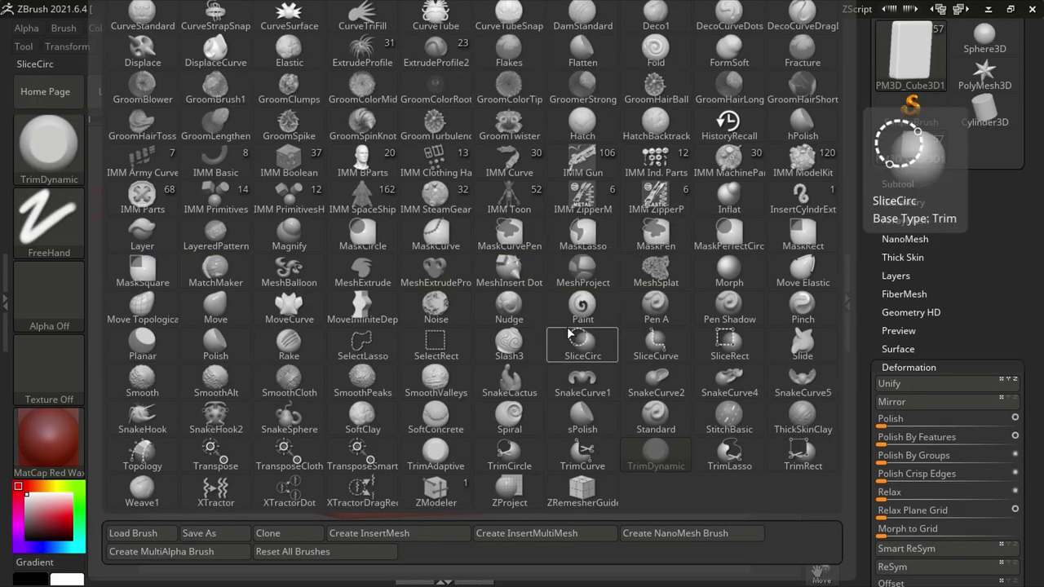
click(745, 27)
Load a Slash brush from the LightBox brush library and turn the box edge-on
click(49, 143)
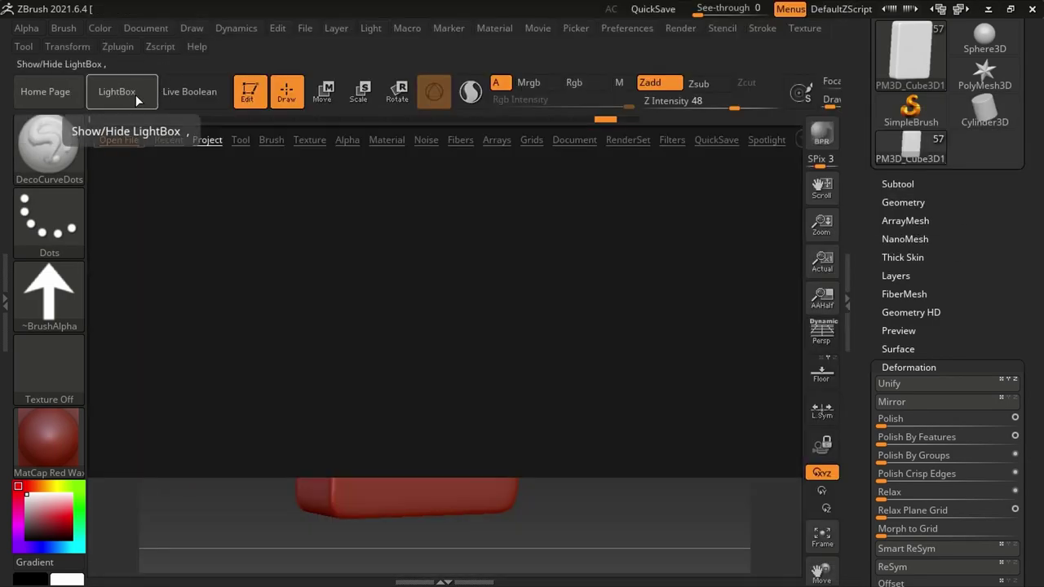
click(117, 91)
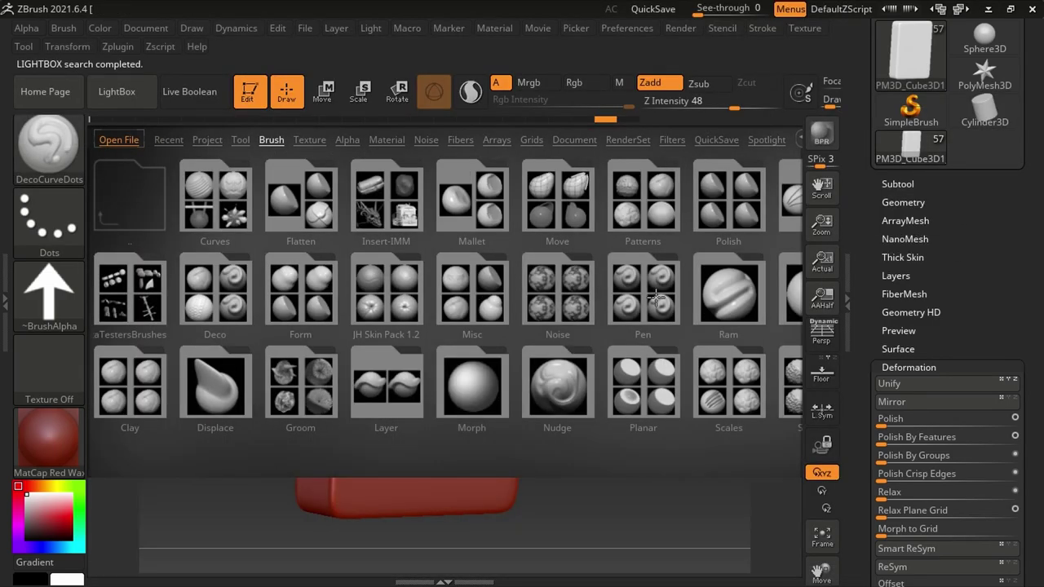
double_click(195, 195)
double_click(372, 233)
right_drag(438, 327, 407, 271)
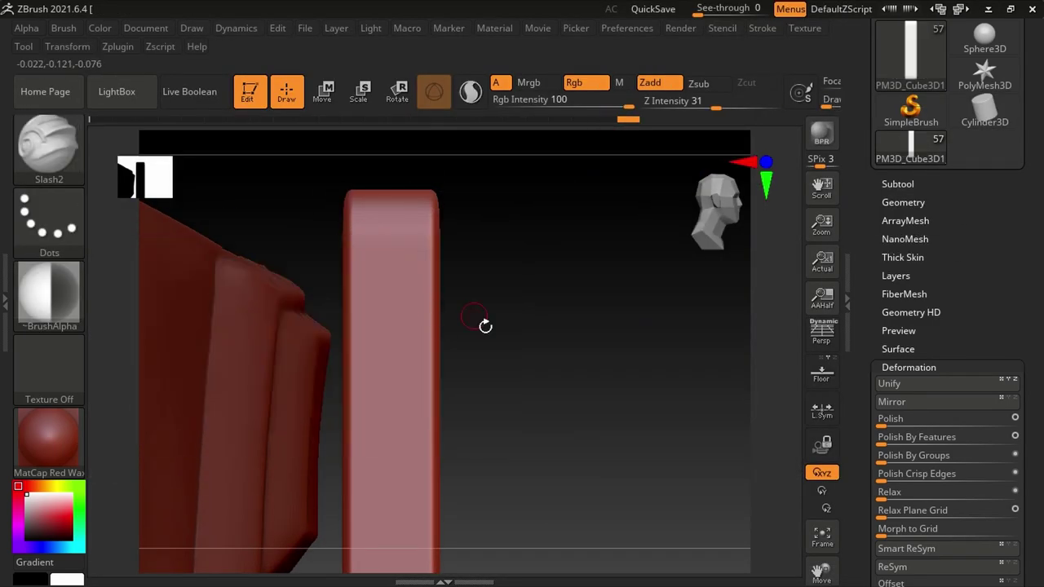
right_drag(359, 234, 415, 326)
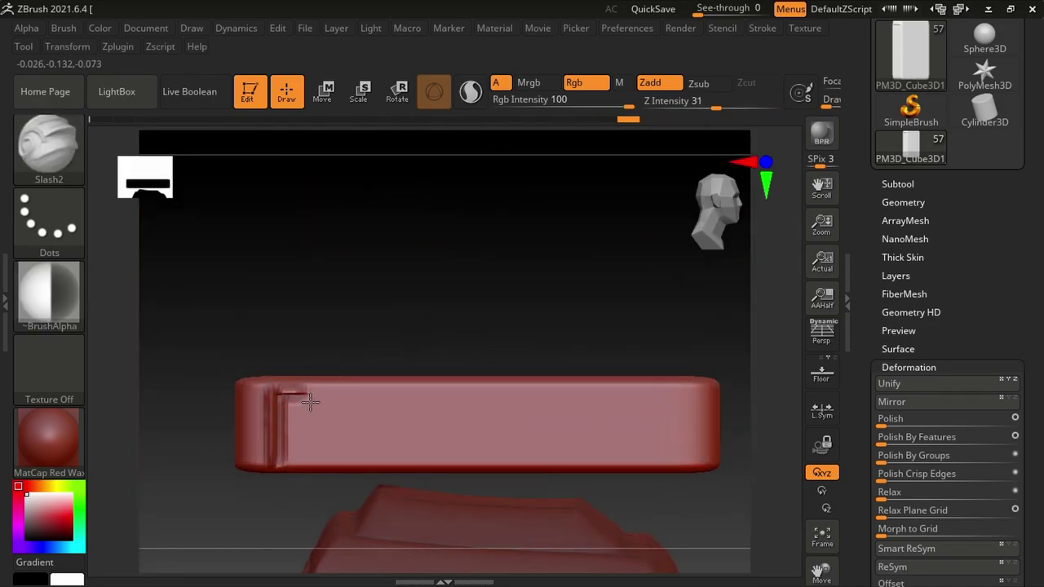
mouse_move(310, 400)
right_down()
mouse_move(510, 389)
mouse_move(529, 354)
mouse_move(467, 366)
mouse_move(535, 442)
mouse_move(473, 315)
mouse_move(464, 400)
mouse_move(510, 475)
right_up()
Carve the lid crease around the box with the deeper Slash3 brush and save the belt model
key(b)
click(424, 330)
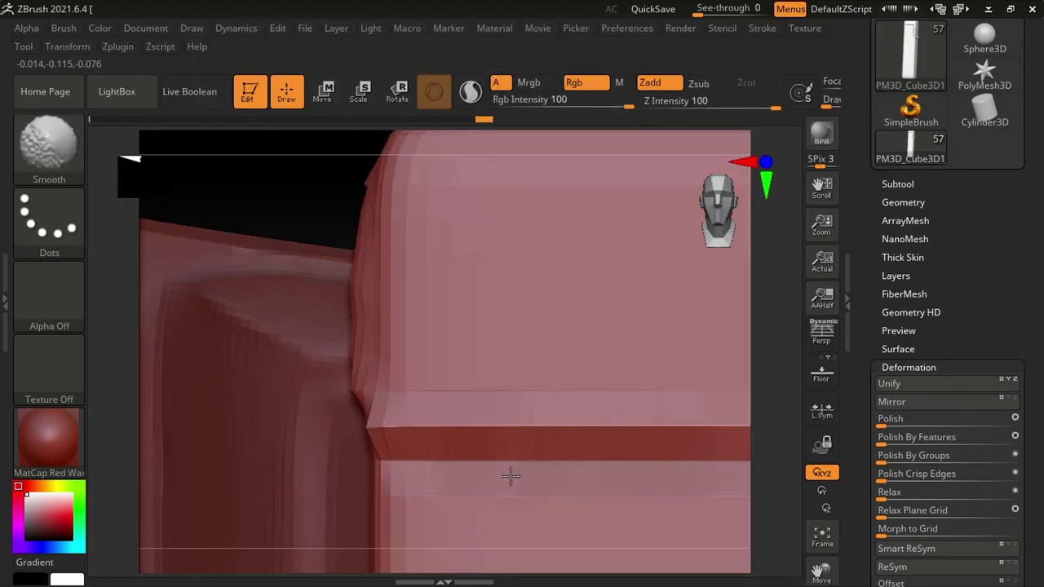
mouse_move(313, 428)
right_down()
mouse_move(315, 401)
mouse_move(521, 403)
right_up()
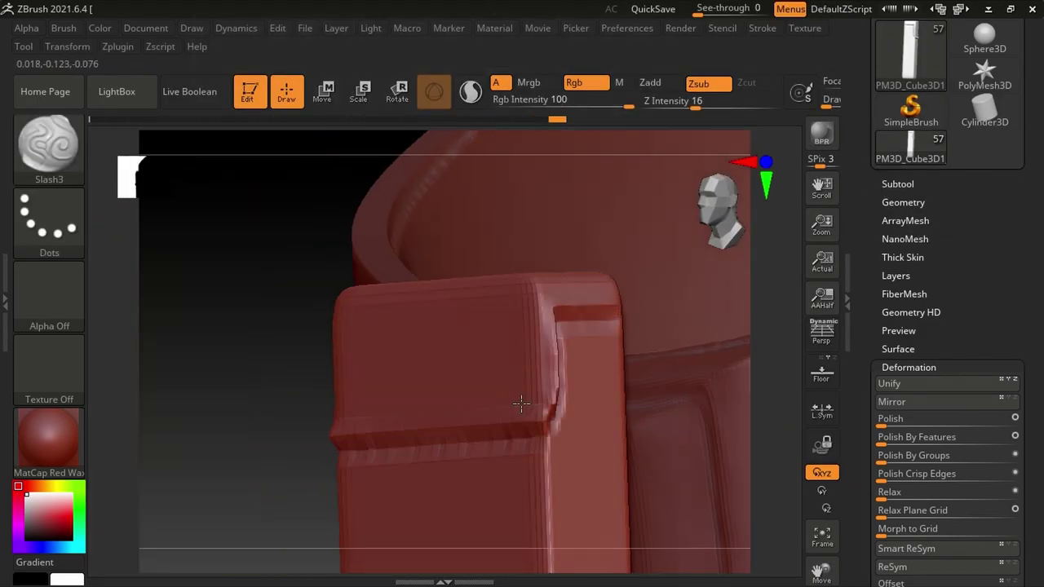
right_drag(649, 374, 408, 435)
mouse_move(645, 422)
right_down()
mouse_move(389, 438)
mouse_move(589, 433)
mouse_move(482, 478)
mouse_move(509, 349)
mouse_move(405, 305)
mouse_move(422, 349)
mouse_move(386, 366)
mouse_move(392, 283)
mouse_move(372, 378)
mouse_move(437, 360)
mouse_move(364, 328)
mouse_move(414, 377)
mouse_move(384, 298)
mouse_move(392, 302)
right_up()
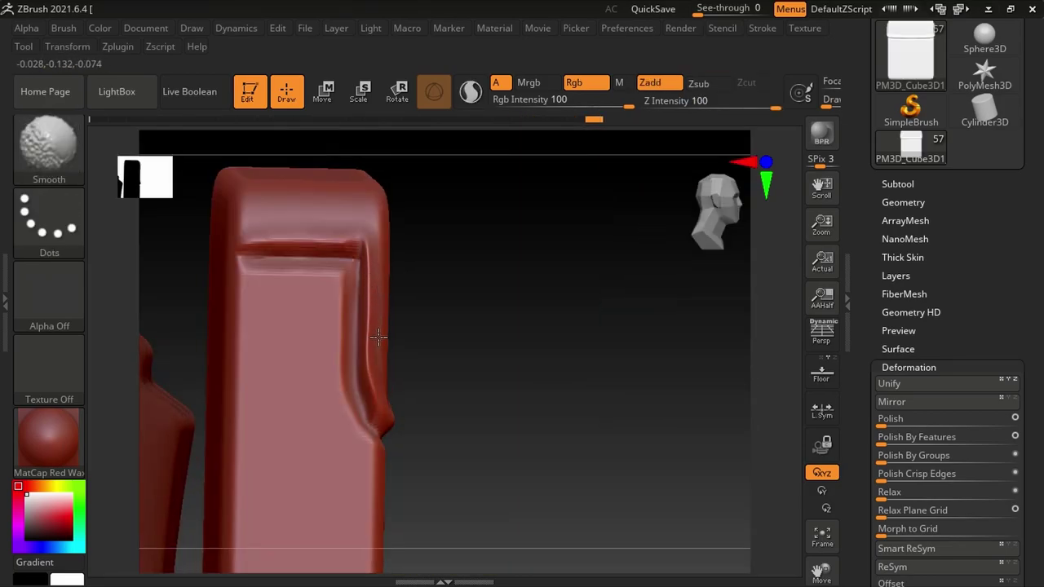
mouse_move(378, 337)
right_down()
mouse_move(487, 337)
mouse_move(521, 441)
mouse_move(575, 421)
right_up()
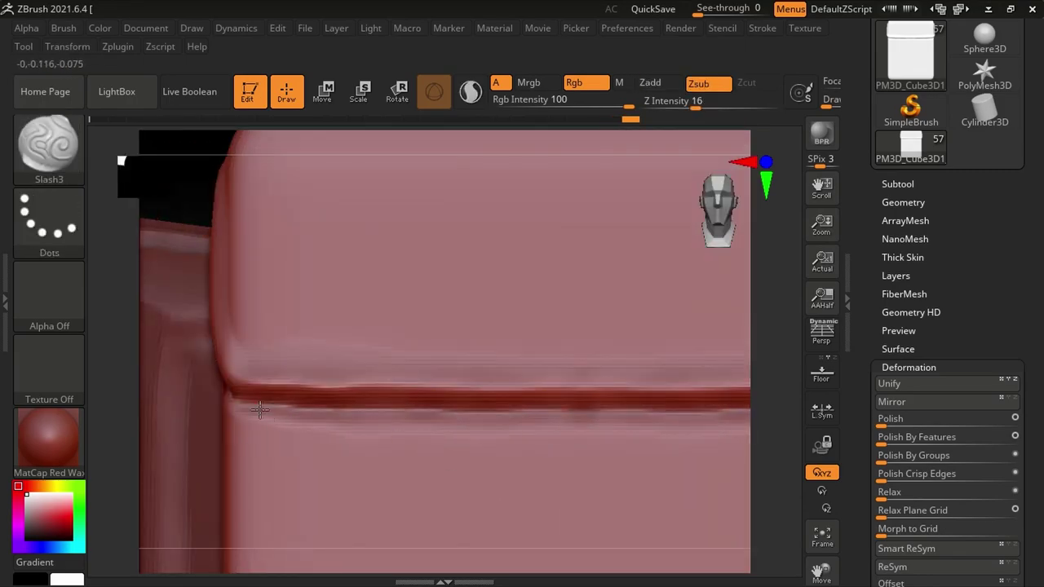
right_drag(260, 409, 627, 485)
key(f)
key(ctrl+s)
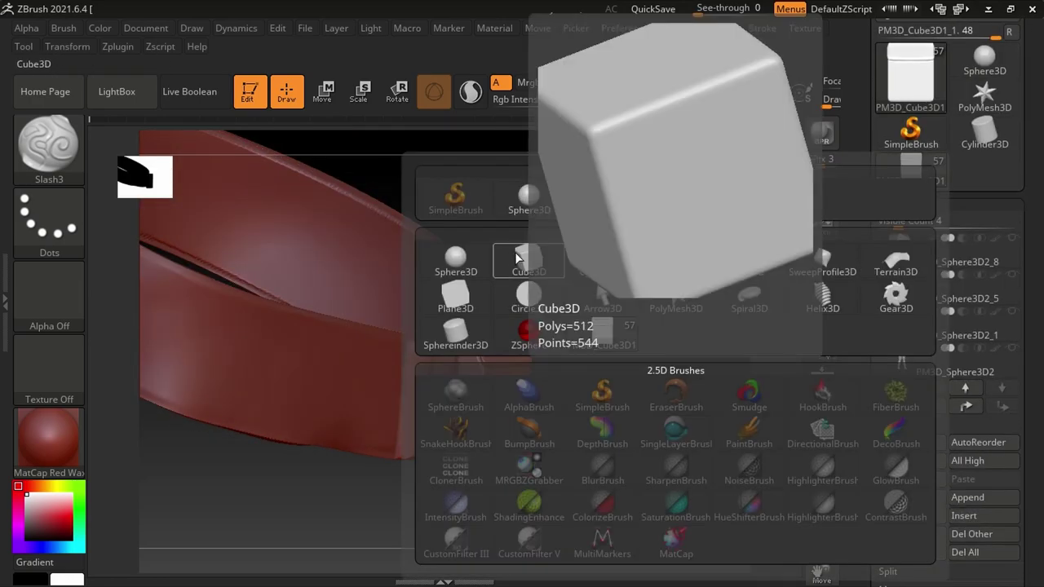
Select PM3D_Cube3D1_2 and move it into place as a thin bar below the lid
alt+click(520, 345)
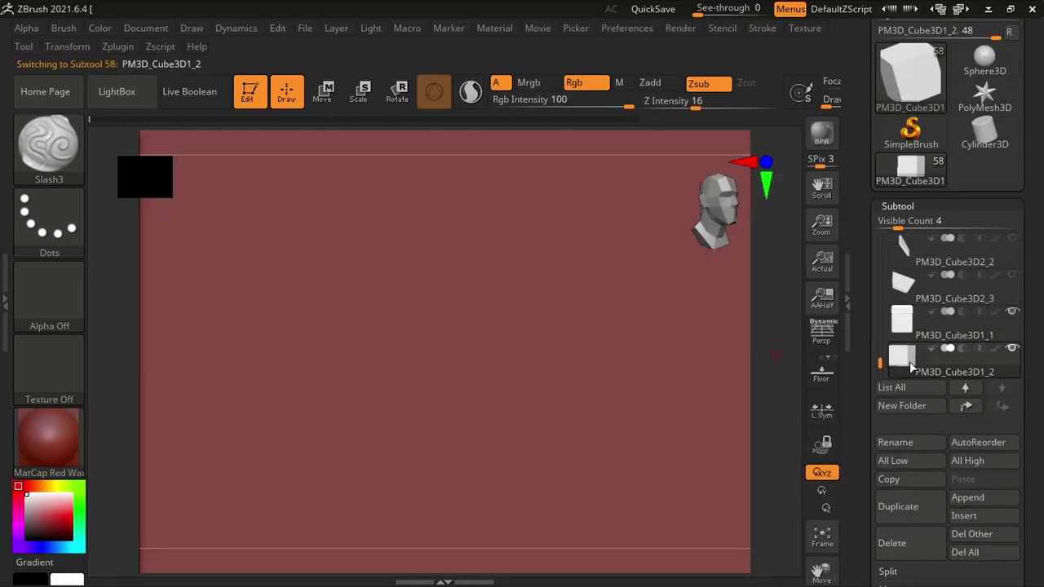
key(w)
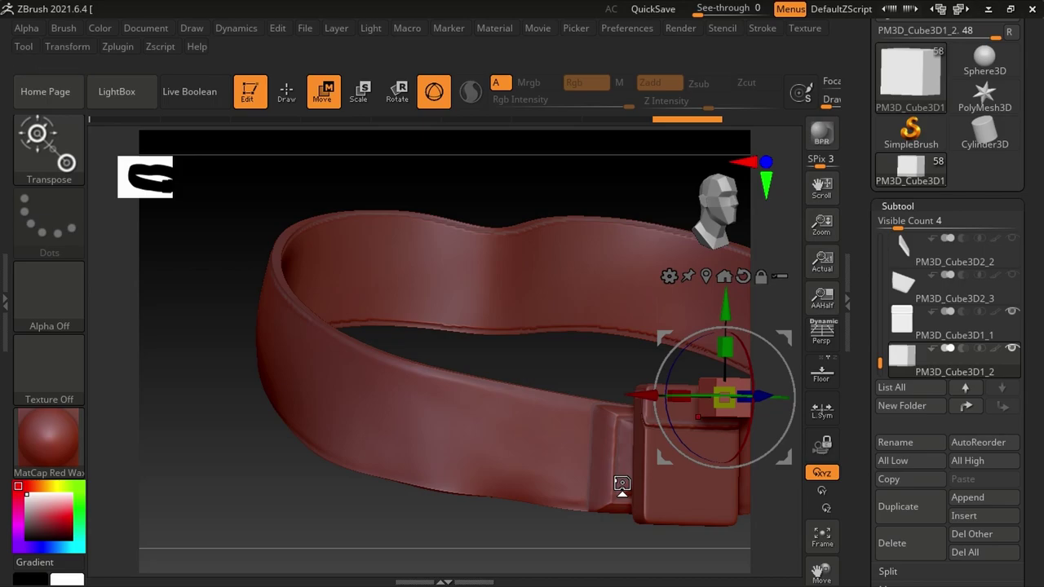
ctrl+right_drag(622, 484, 612, 398)
mouse_move(625, 335)
mouse_down()
mouse_move(475, 341)
mouse_move(619, 371)
mouse_up()
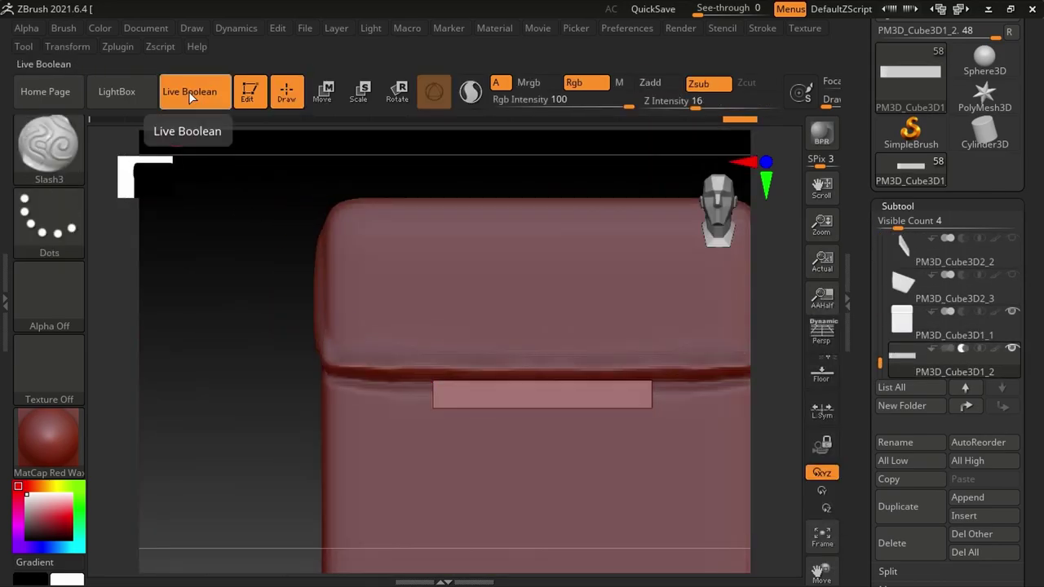
Flatten along the lid crease on the main box PM3D_Cube3D1_1, undoing the last strokes
drag(551, 233, 533, 315)
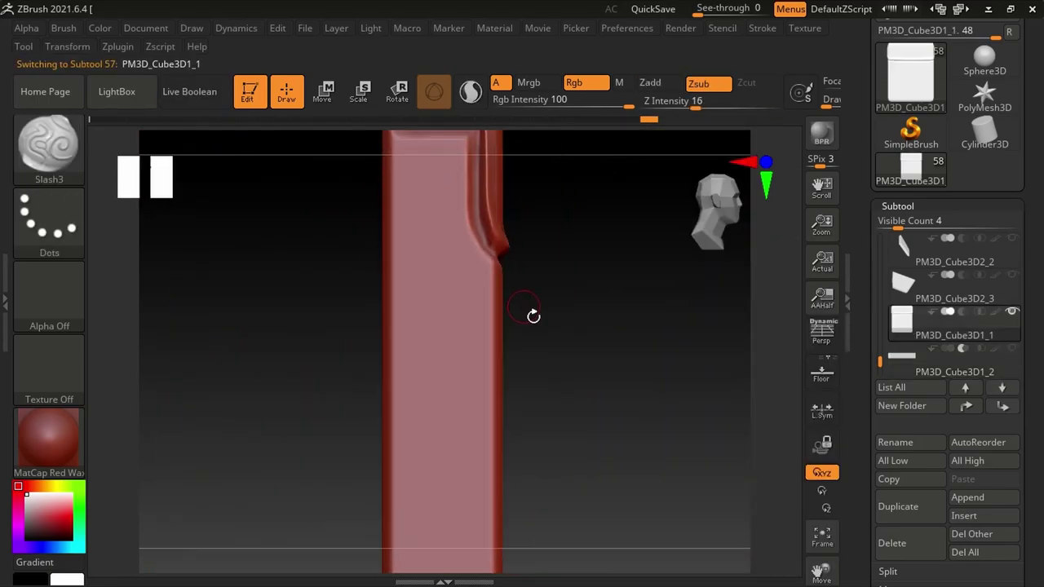
key(b)
key(f)
key(l)
drag(459, 288, 236, 282)
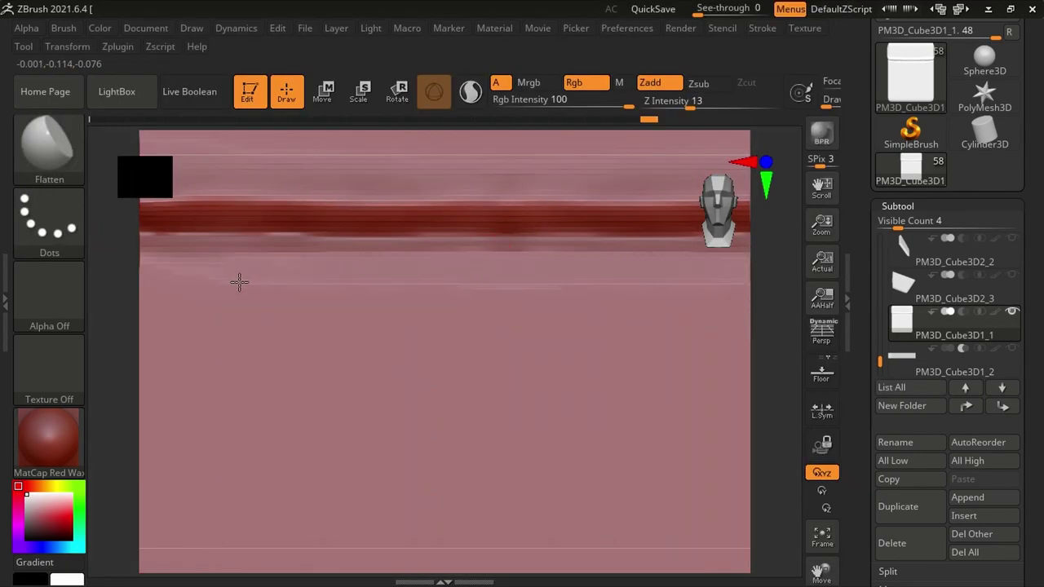
drag(640, 295, 612, 329)
mouse_move(385, 311)
right_down()
mouse_move(570, 362)
mouse_move(396, 302)
mouse_move(345, 343)
mouse_move(641, 367)
right_up()
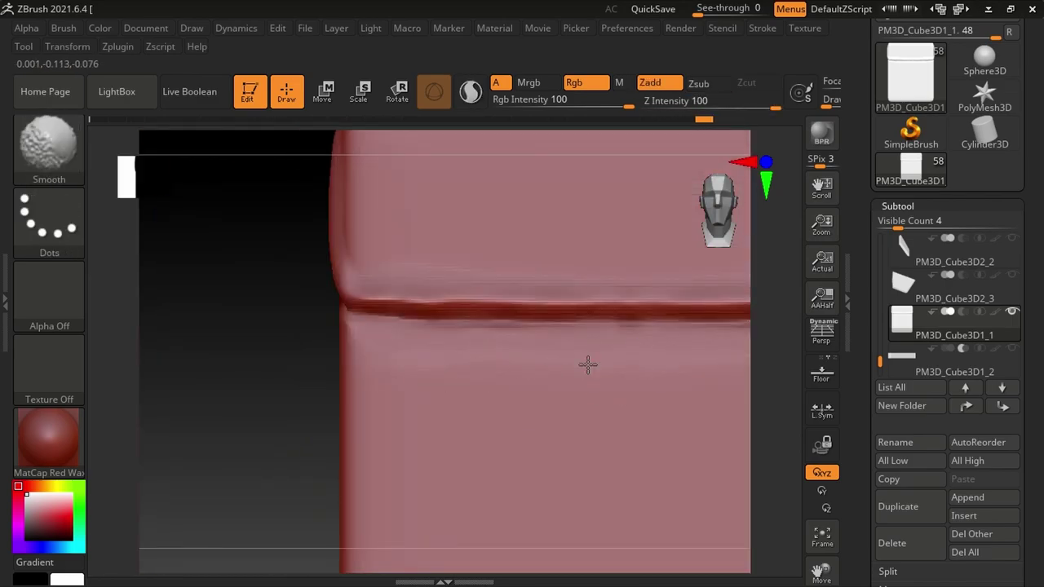
key(ctrl+shift+z)
key(ctrl+shift+z)
key(ctrl+shift+z)
key(ctrl+shift+z)
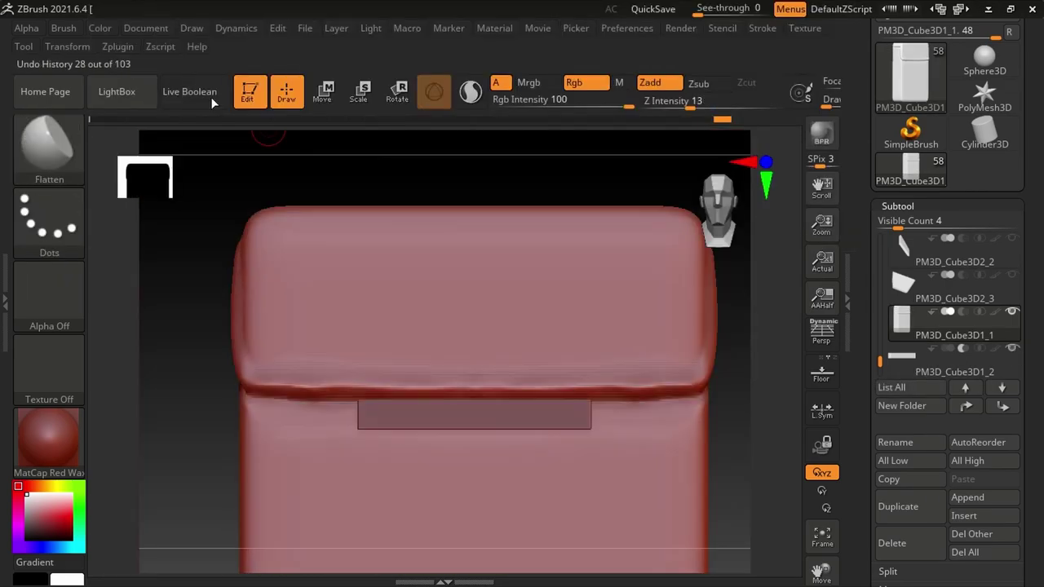
Enable Live Boolean and bake the box and subtracted bar into one boolean mesh
click(190, 91)
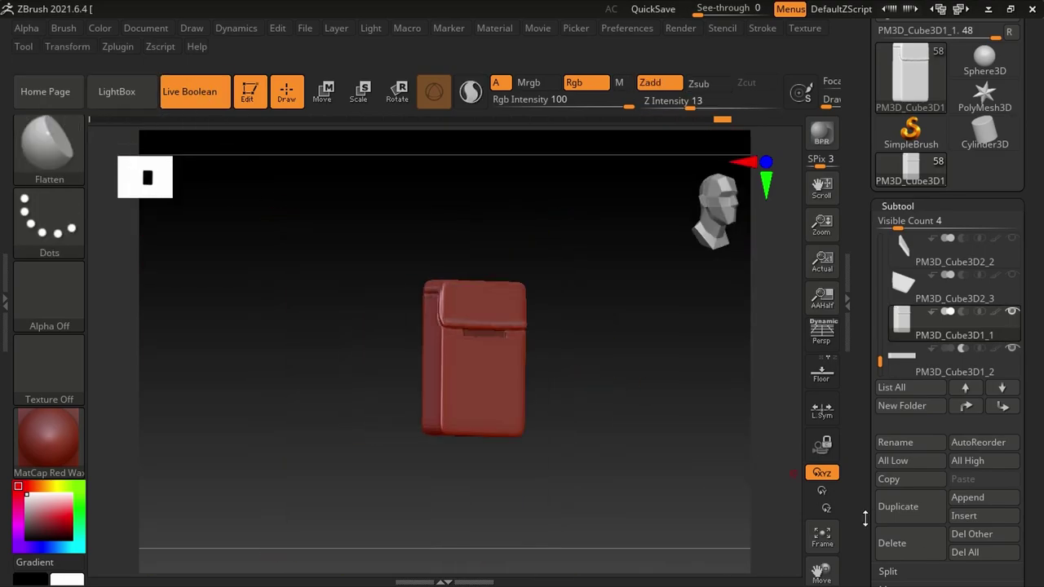
drag(865, 519, 865, 256)
click(920, 362)
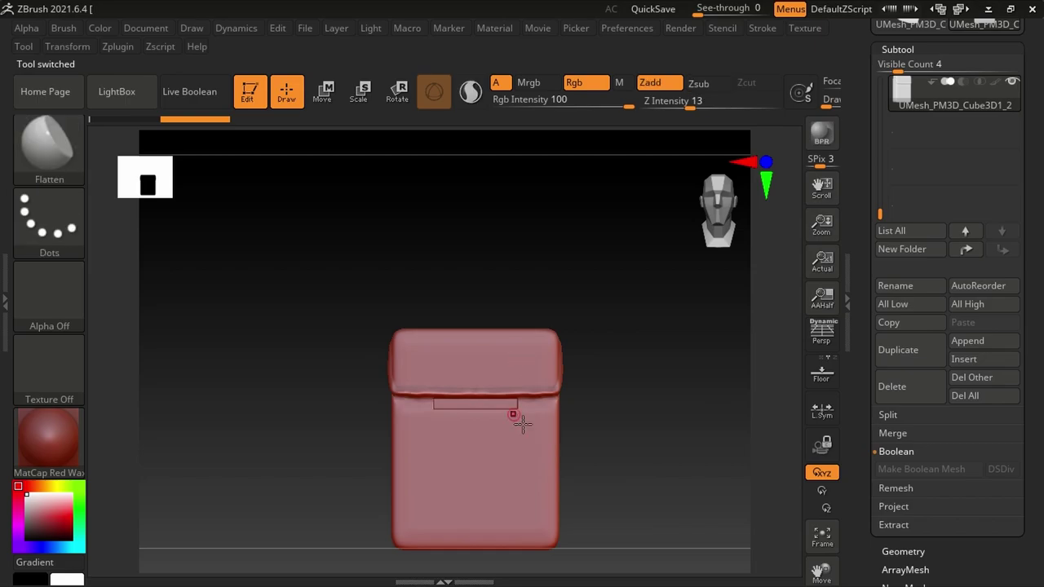
Frame the box front, trying a swelling brush before returning to Slash3
ctrl+right_drag(522, 423, 455, 438)
mouse_move(502, 377)
right_down()
mouse_move(400, 392)
mouse_move(476, 412)
right_up()
ctrl+right_drag(452, 380, 579, 497)
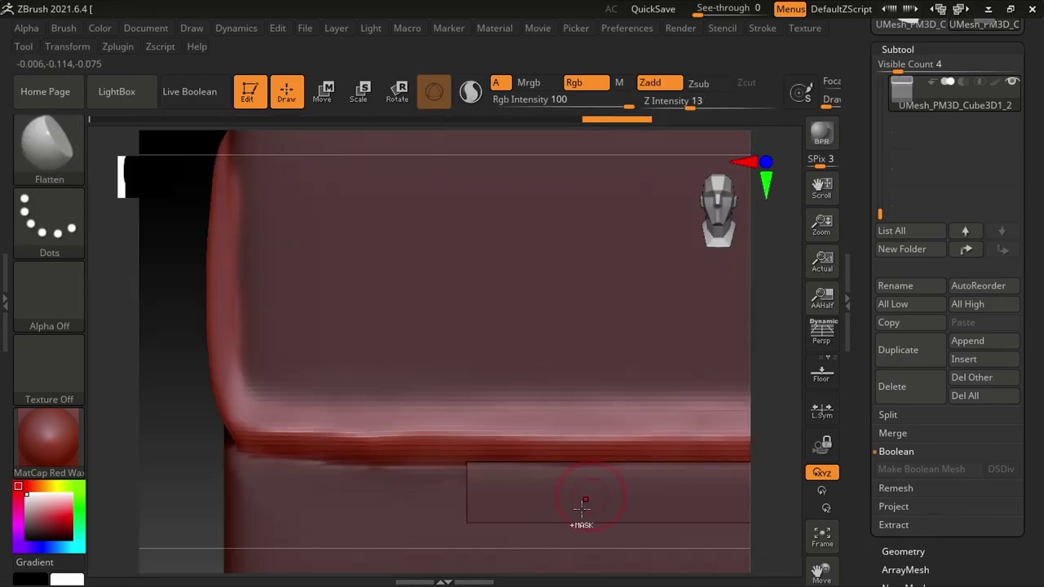
key(b)
key(m)
key(a)
mouse_move(450, 481)
right_down()
mouse_move(509, 506)
mouse_move(327, 478)
right_up()
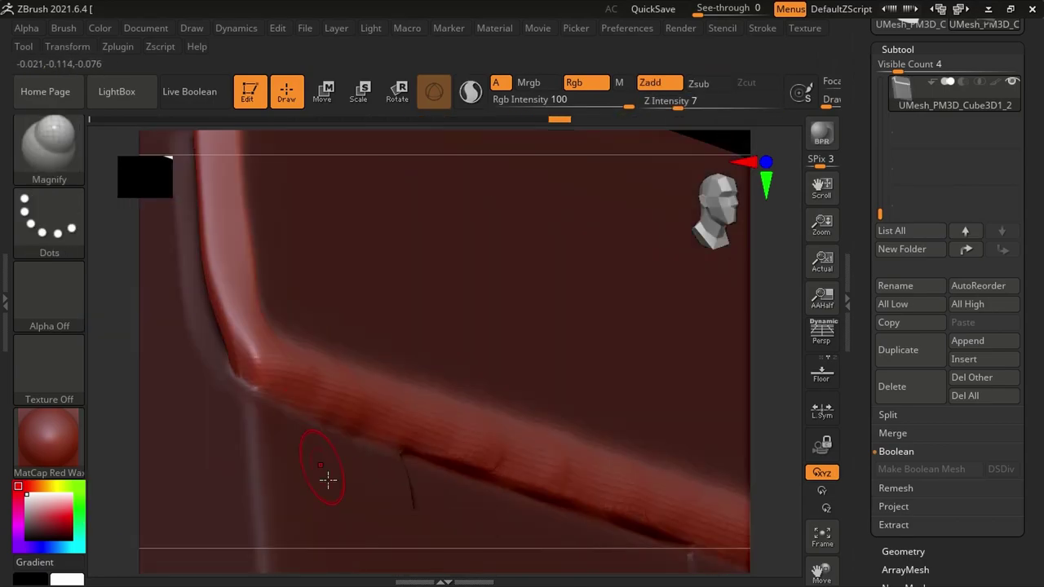
key(b)
key(s)
key(3)
Rotate the box's corner into view and pick the Flatten brush for its side face
mouse_move(511, 395)
right_down()
mouse_move(302, 408)
mouse_move(269, 385)
right_up()
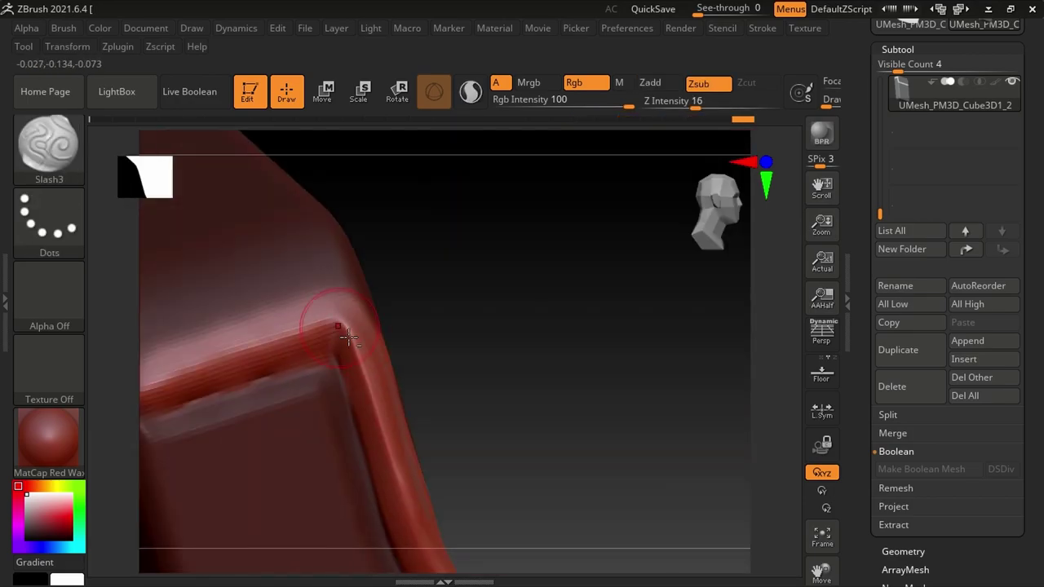
mouse_move(429, 342)
right_down()
mouse_move(425, 440)
mouse_move(280, 380)
mouse_move(226, 302)
mouse_move(440, 373)
mouse_move(478, 451)
mouse_move(774, 422)
right_up()
scroll(862, 430, down, 10)
mouse_move(456, 342)
right_down()
mouse_move(532, 497)
mouse_move(438, 424)
mouse_move(268, 241)
mouse_move(384, 415)
mouse_move(601, 340)
mouse_move(499, 422)
mouse_move(594, 431)
mouse_move(438, 368)
mouse_move(419, 349)
right_up()
key(b)
key(f)
key(l)
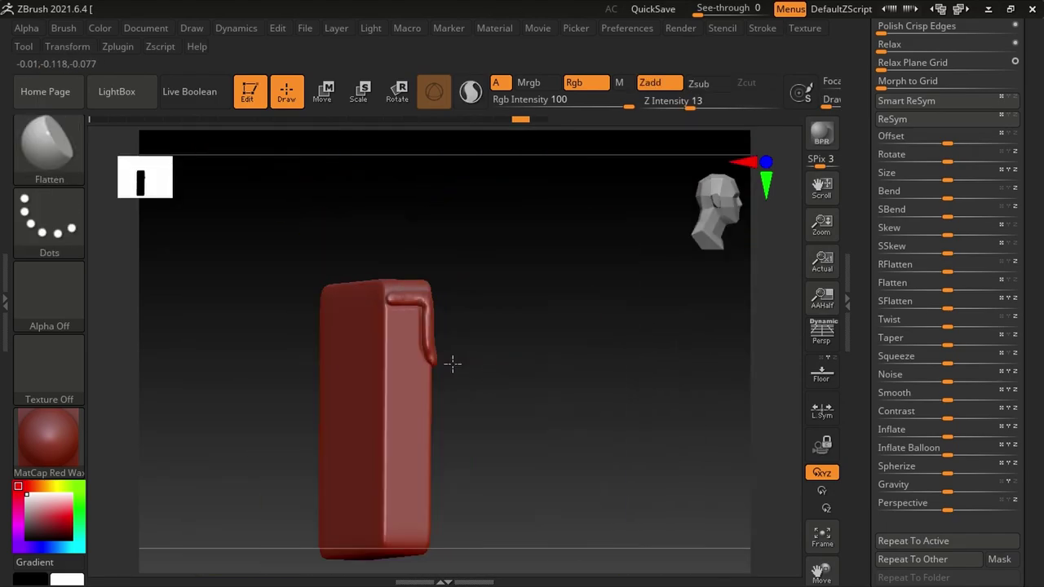
mouse_move(468, 381)
right_down()
mouse_move(525, 443)
mouse_move(597, 391)
mouse_move(650, 386)
mouse_move(288, 296)
mouse_move(377, 364)
mouse_move(490, 419)
right_up()
scroll(945, 326, up, 5)
Make UMesh_PM3D_Cube3D1_3 active and bring up its Geometry remesh settings and the subtool list
alt+click(428, 391)
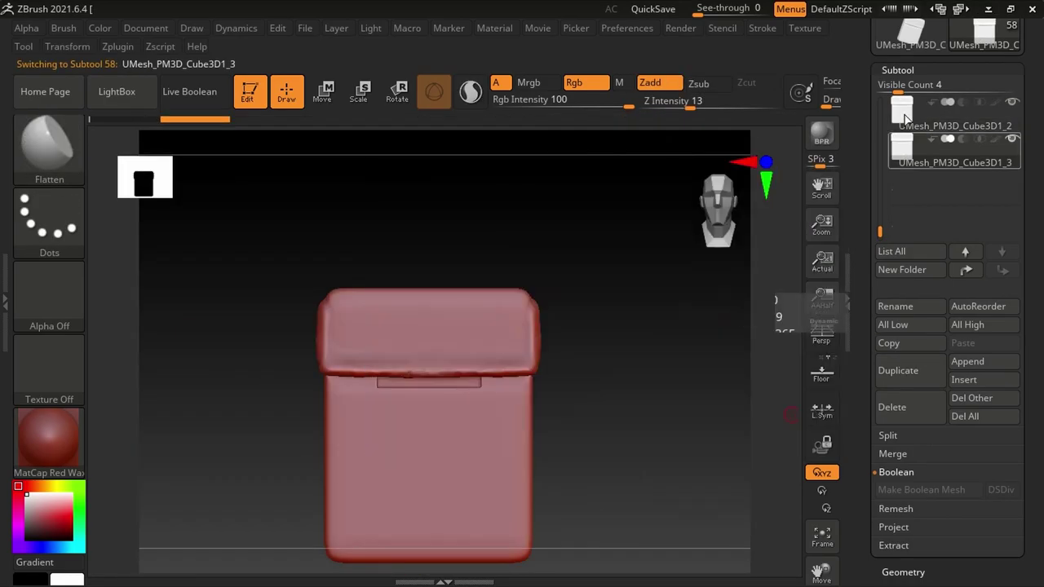
click(903, 572)
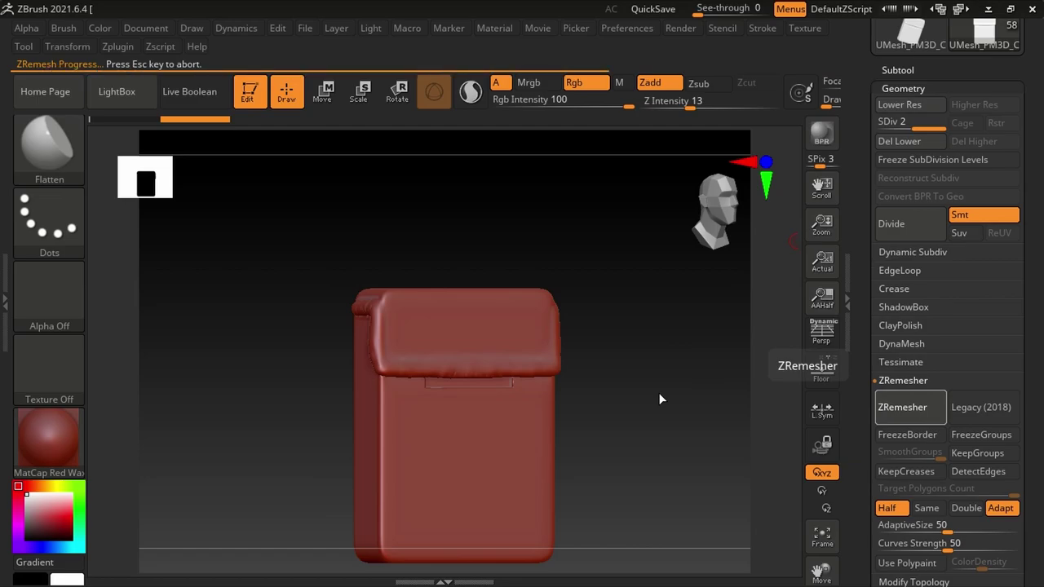
click(897, 69)
mouse_move(954, 200)
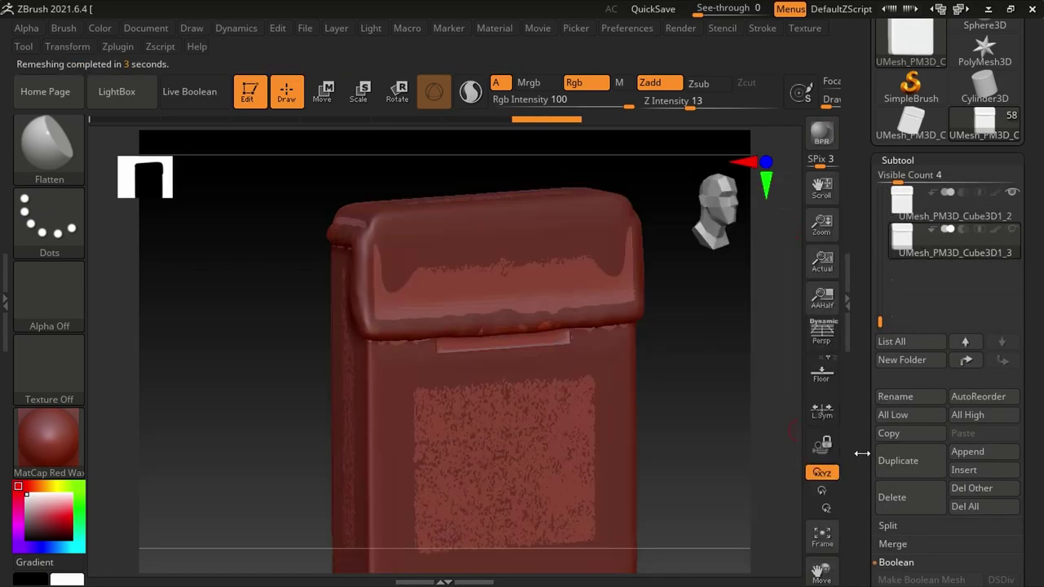
scroll(907, 279, up, 3)
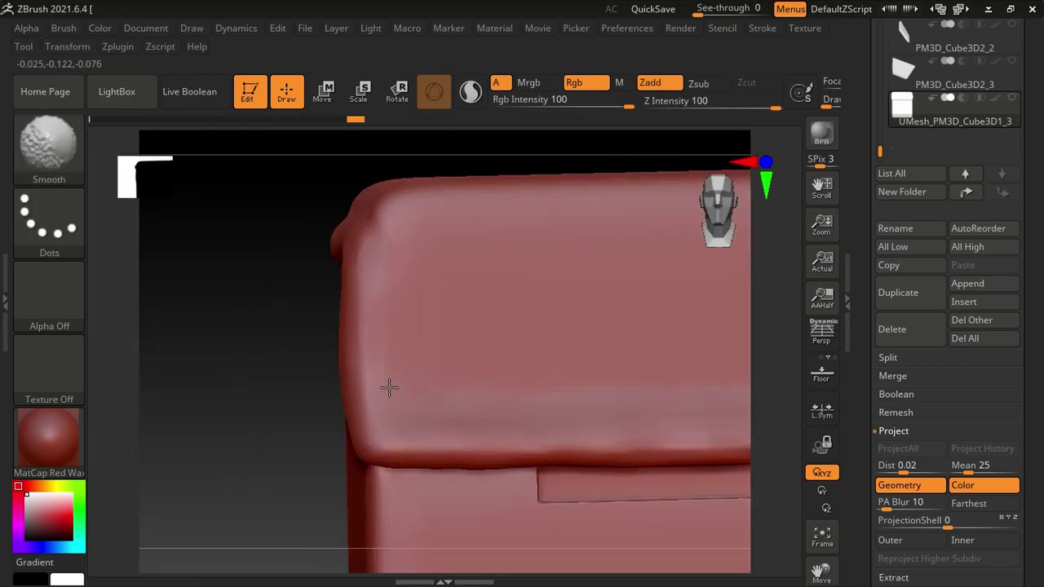
Smooth the lid front, deepen its lower-edge groove with Slash3, and save the model
shift+drag(540, 414, 672, 401)
right_drag(638, 436, 640, 430)
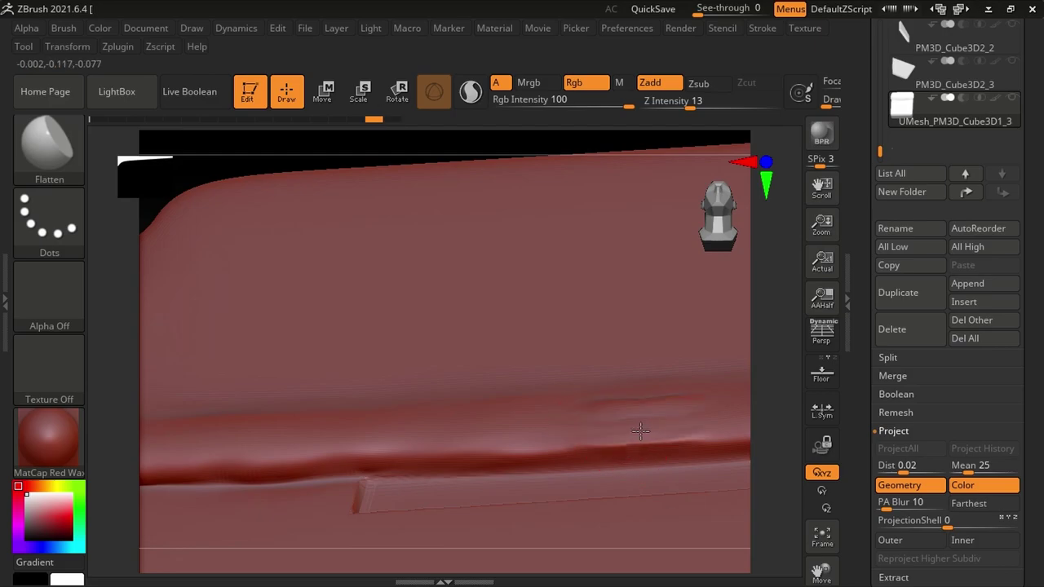
mouse_move(322, 432)
right_down()
mouse_move(619, 419)
mouse_move(345, 450)
mouse_move(501, 519)
mouse_move(449, 373)
right_up()
key(b)
key(s)
key(l)
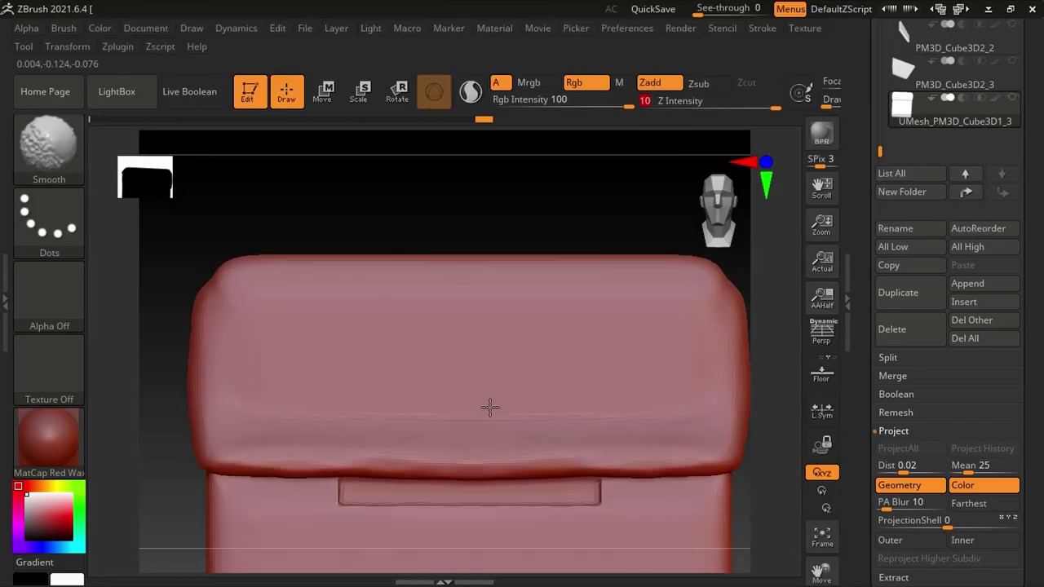
right_drag(376, 478, 568, 471)
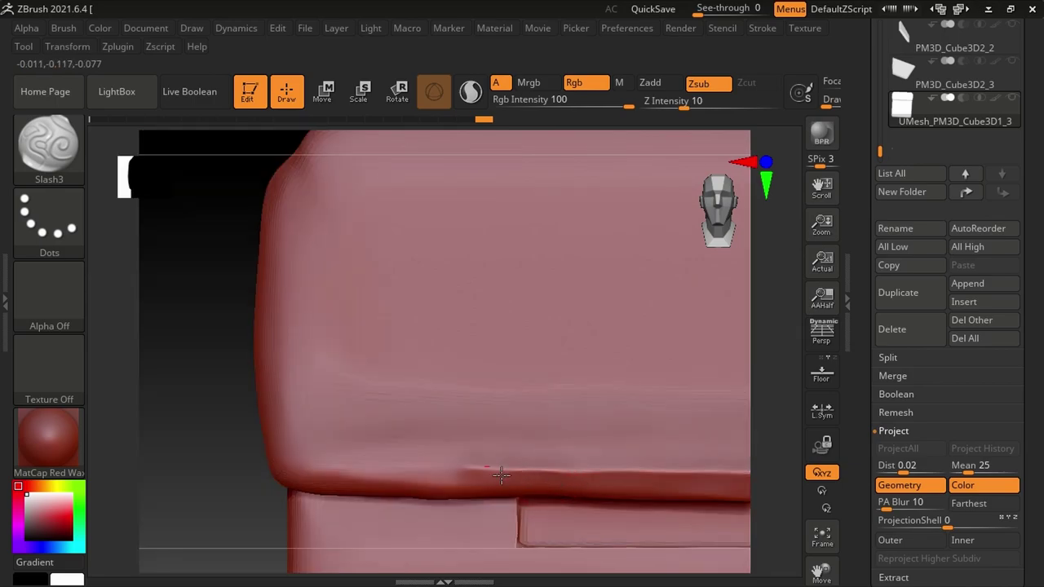
mouse_move(342, 461)
right_down()
mouse_move(419, 398)
mouse_move(549, 454)
right_up()
right_drag(362, 434, 395, 415)
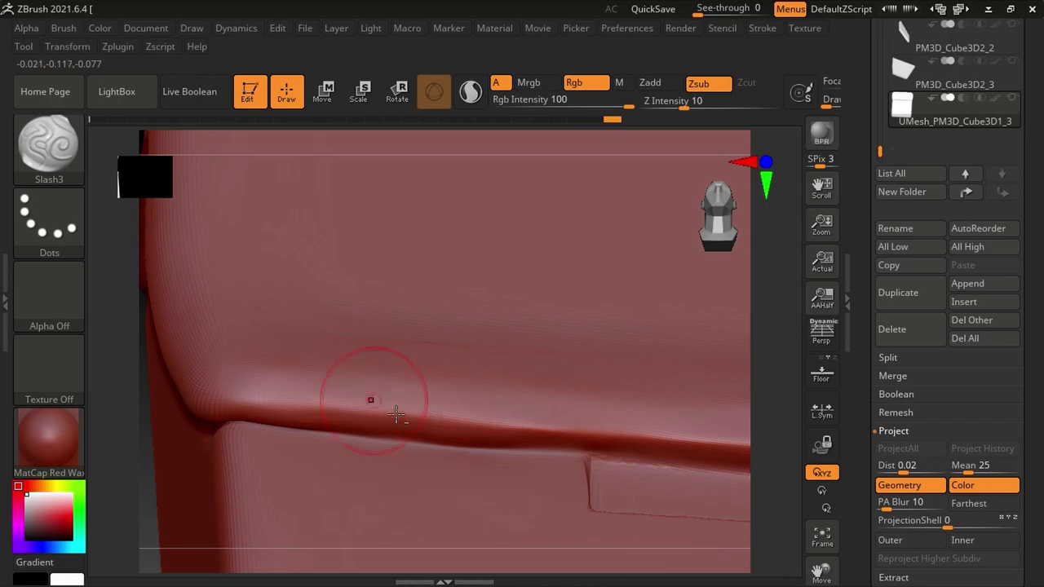
mouse_move(481, 449)
right_down()
mouse_move(577, 437)
mouse_move(389, 431)
mouse_move(559, 444)
right_up()
key(ctrl+s)
key(Return)
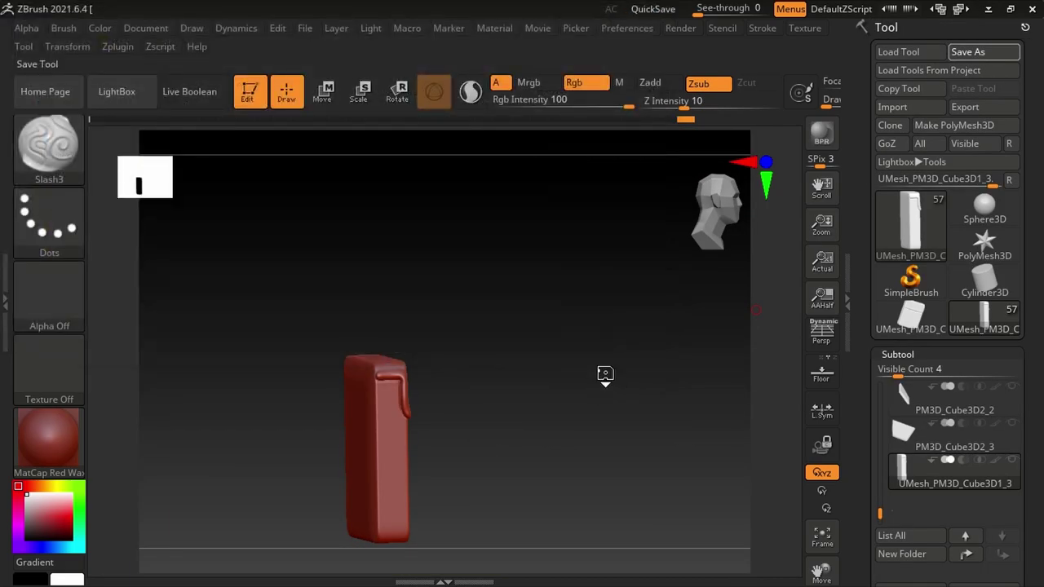
Trim the L-shaped side strap with TrimDynamic and smooth its surface
mouse_move(489, 367)
ctrl+right_down()
mouse_move(342, 321)
mouse_move(408, 284)
mouse_move(443, 321)
ctrl+right_up()
key(b)
key(f)
key(l)
mouse_move(619, 327)
ctrl+right_down()
mouse_move(482, 506)
mouse_move(343, 501)
ctrl+right_up()
key(b)
key(t)
key(d)
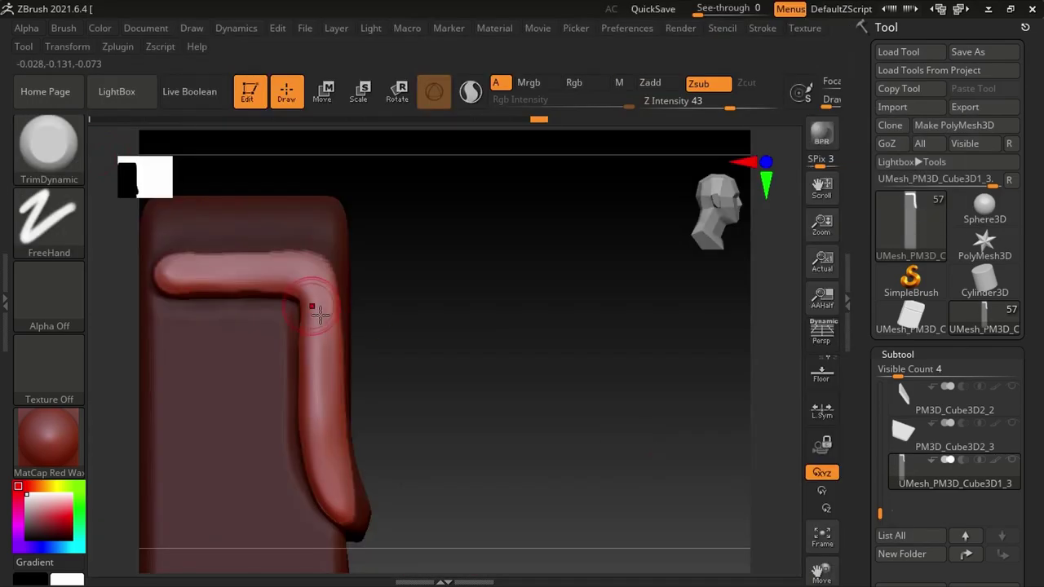
alt+right_drag(277, 288, 362, 281)
key(shift)
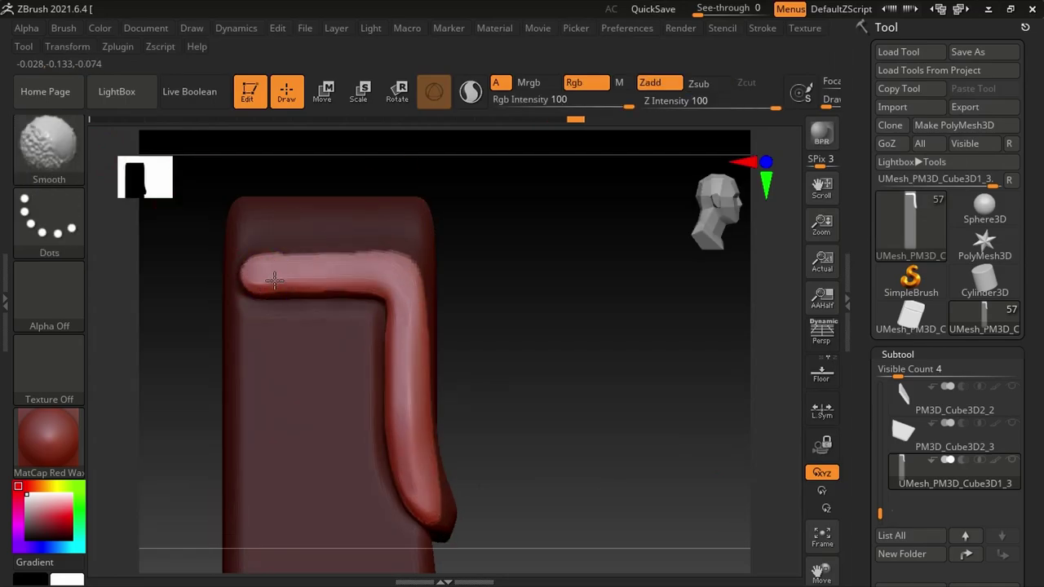
mouse_move(349, 384)
alt+right_down()
mouse_move(401, 396)
mouse_move(384, 345)
mouse_move(256, 366)
alt+right_up()
click(900, 492)
Apply Polish to the box from the Deformation options
click(858, 233)
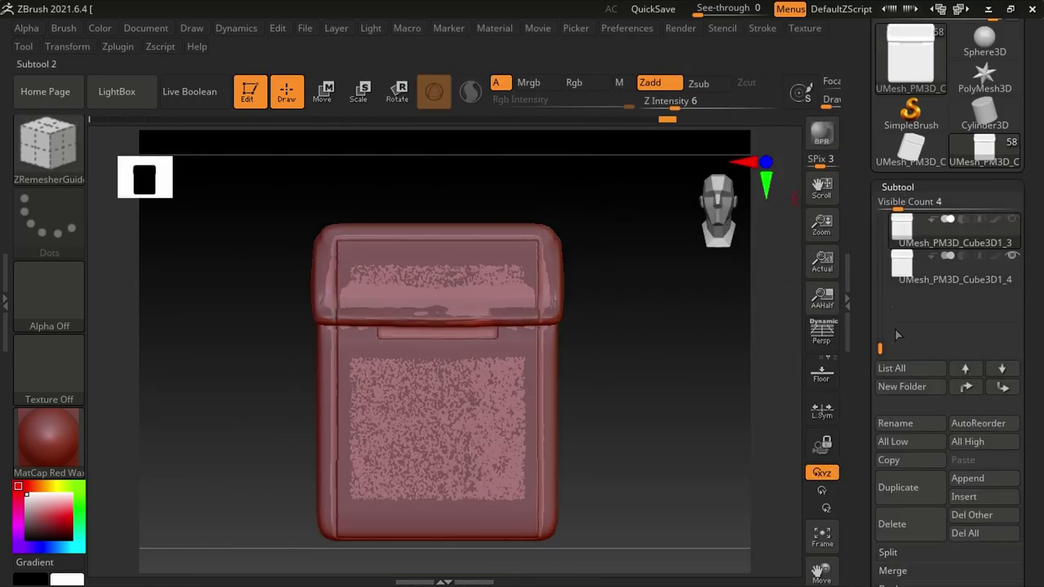
Select the other box subtool and zoom in to check the projected edge detail
scroll(896, 334, down, 5)
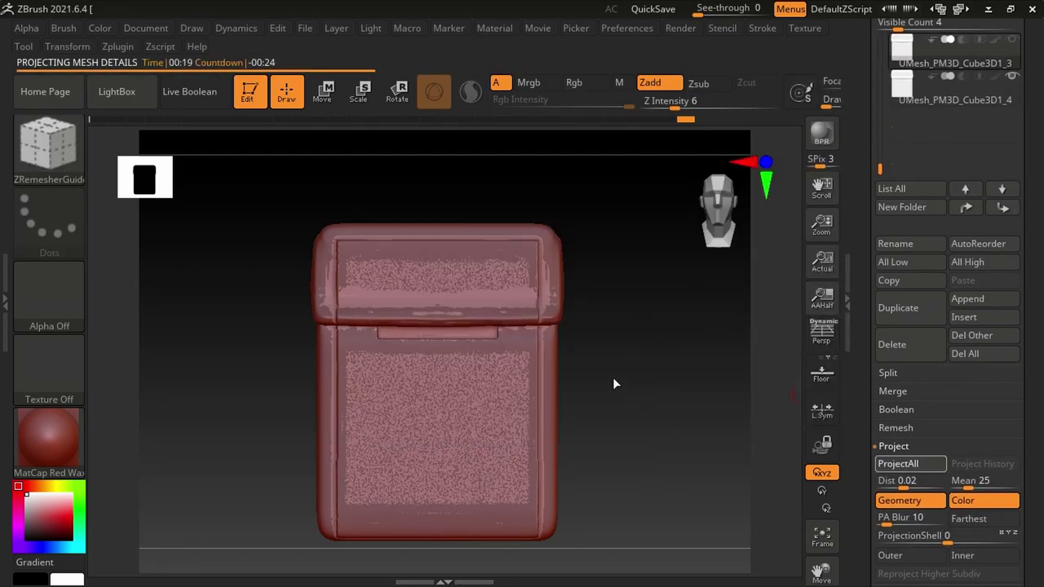
alt+click(642, 385)
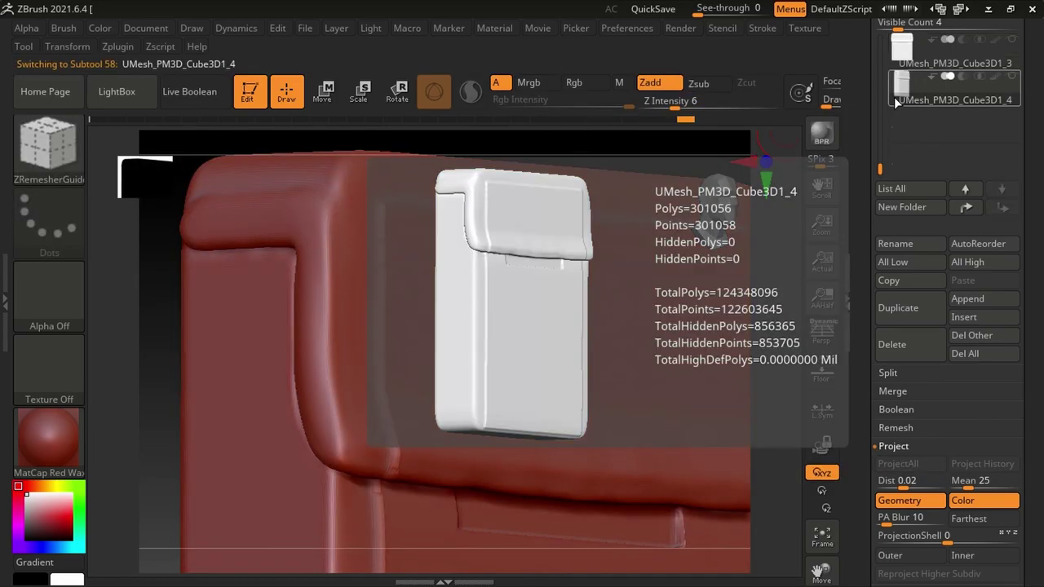
mouse_move(531, 319)
alt+mouse_down()
mouse_move(507, 391)
mouse_move(511, 326)
mouse_move(380, 489)
mouse_move(361, 291)
mouse_move(391, 351)
mouse_move(536, 426)
mouse_move(407, 423)
mouse_move(489, 383)
mouse_move(582, 372)
mouse_move(528, 373)
alt+mouse_up()
Smooth the lid's top face and overwrite the saved BatmanStatue file
key(ctrl+s)
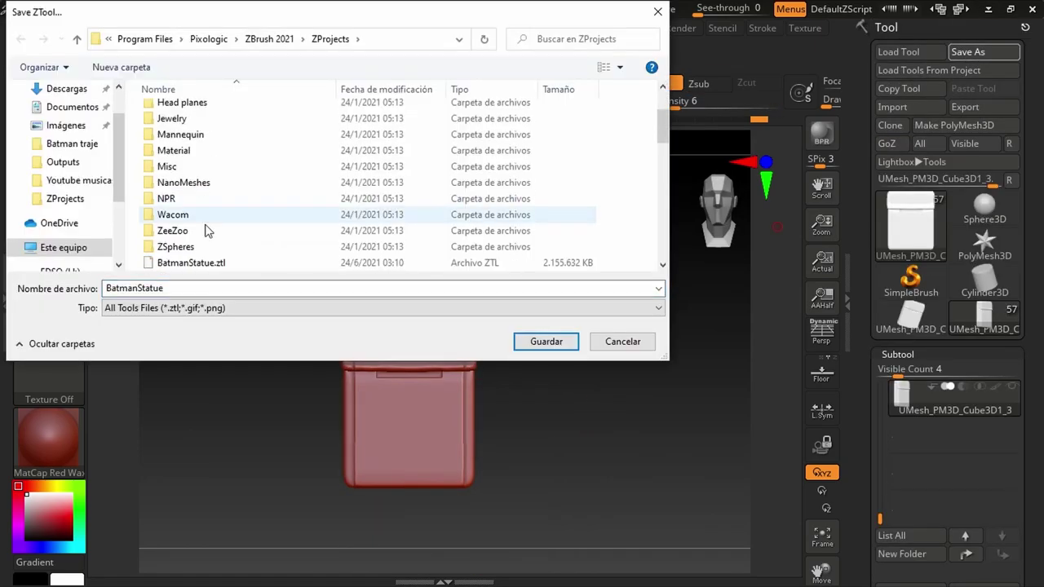
click(625, 342)
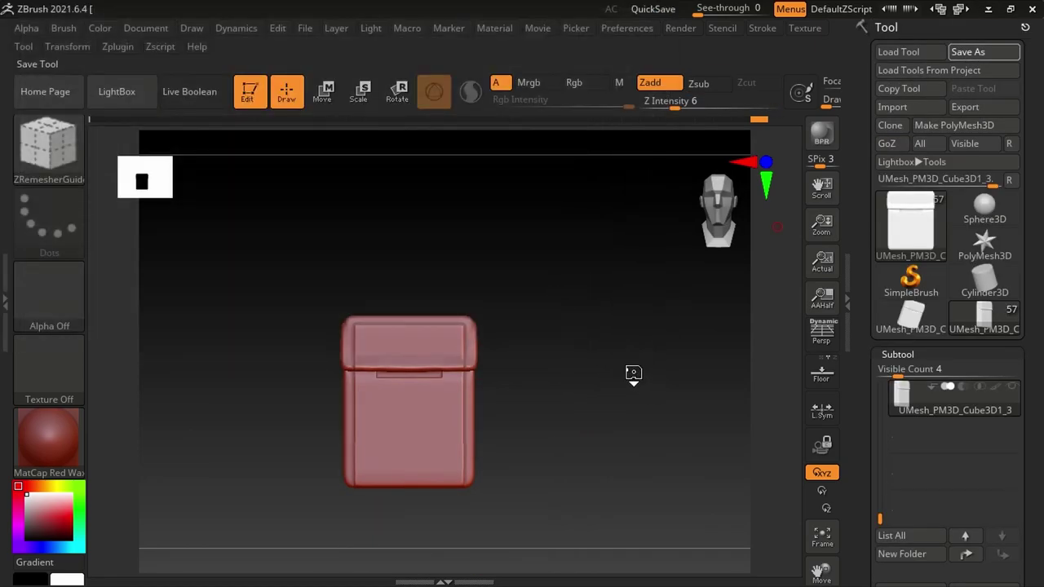
drag(531, 411, 110, 154)
mouse_move(302, 360)
right_down()
mouse_move(310, 252)
mouse_move(434, 376)
mouse_move(427, 413)
mouse_move(366, 342)
mouse_move(410, 400)
mouse_move(416, 303)
mouse_move(546, 433)
mouse_move(544, 373)
right_up()
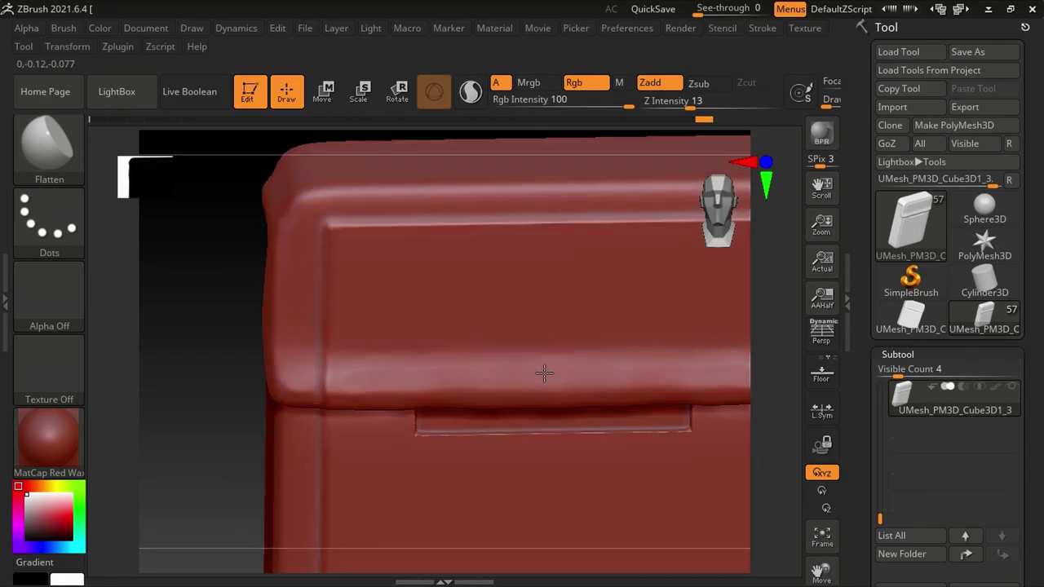
mouse_move(295, 384)
right_down()
mouse_move(472, 392)
mouse_move(576, 368)
right_up()
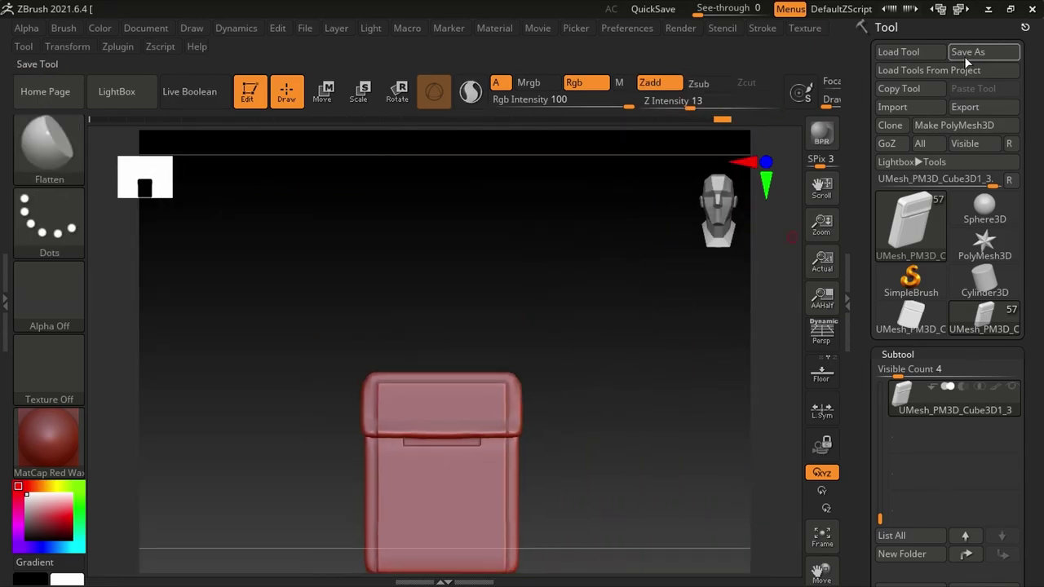
click(983, 52)
key(Return)
key(Return)
Mask the strap strip, invert the mask, polish the strap at strength 100, and resave
drag(637, 356, 563, 361)
ctrl+drag(391, 318, 412, 506)
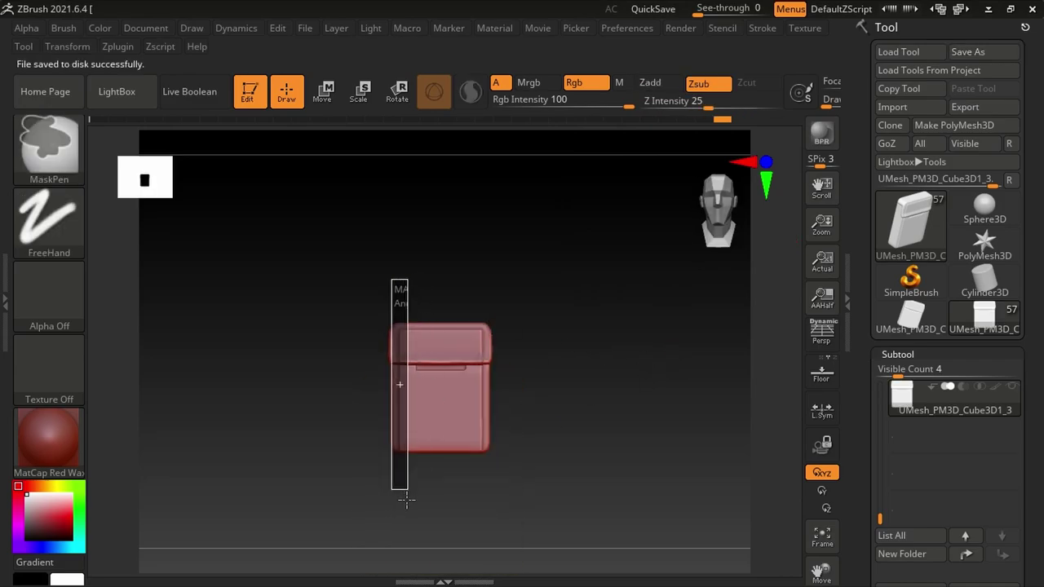
key(f)
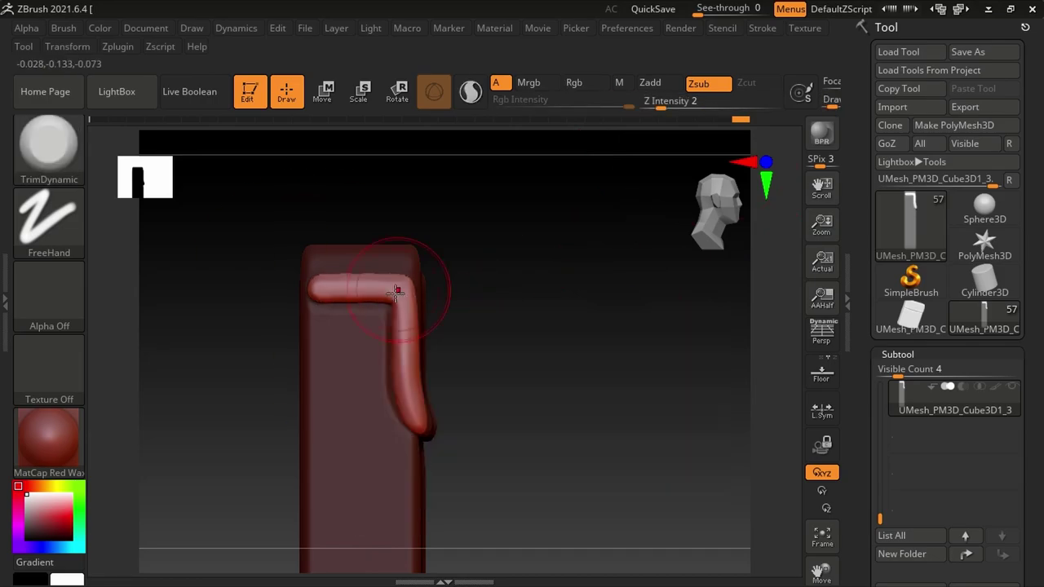
mouse_move(406, 301)
alt+right_down()
mouse_move(351, 306)
mouse_move(386, 302)
mouse_move(337, 408)
mouse_move(405, 396)
mouse_move(396, 338)
alt+right_up()
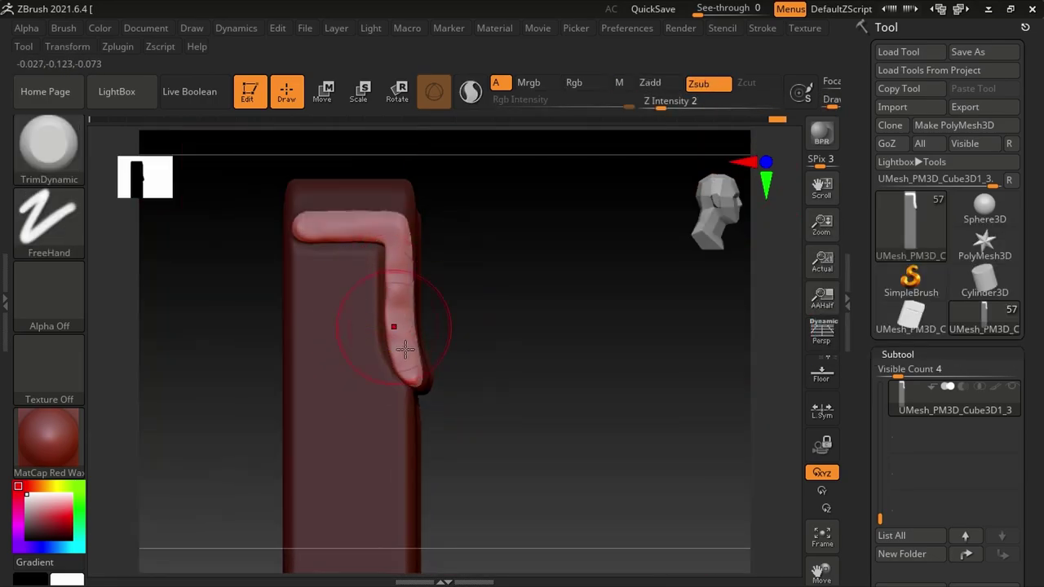
click(909, 484)
drag(937, 278, 1029, 316)
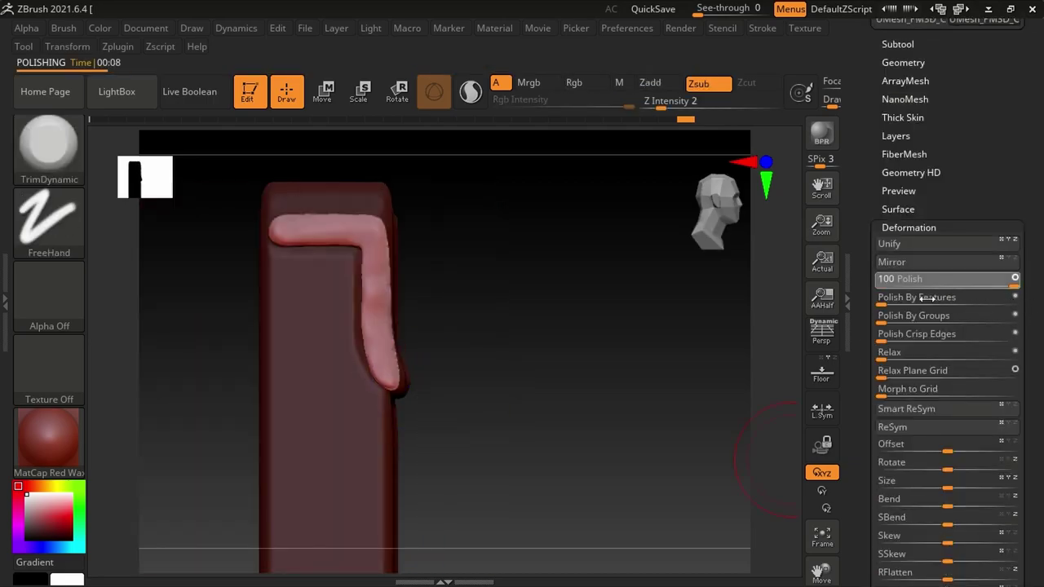
mouse_move(497, 285)
right_down()
mouse_move(578, 313)
mouse_move(450, 377)
right_up()
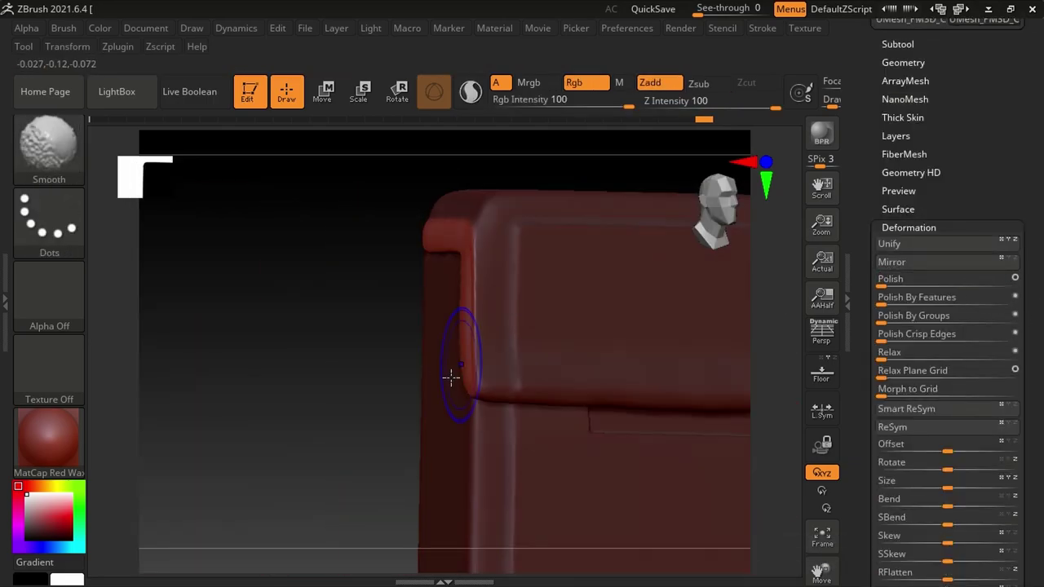
key(f)
key(ctrl+s)
key(Return)
click(559, 285)
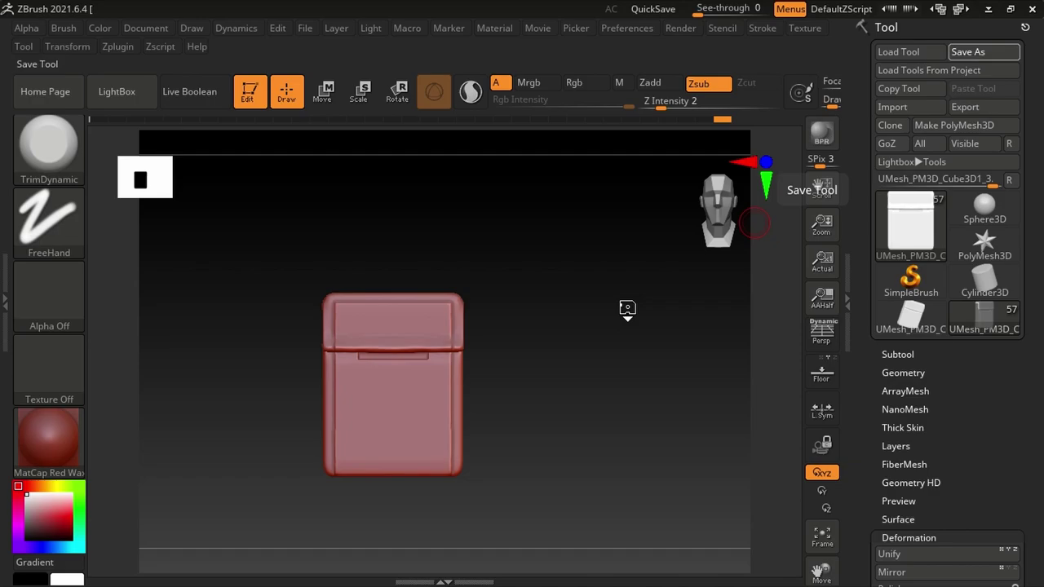
Set up the Standard brush with BrushAlpha, Spray stroke, low depth and sharper falloff for texture
key(b)
key(s)
key(t)
key(space)
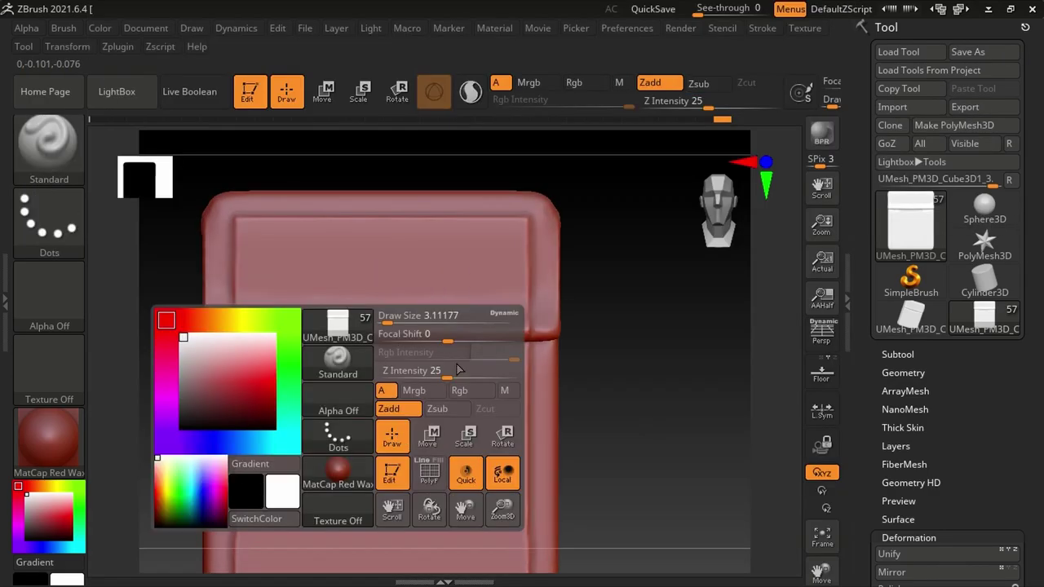
click(275, 367)
click(582, 511)
click(49, 216)
click(349, 233)
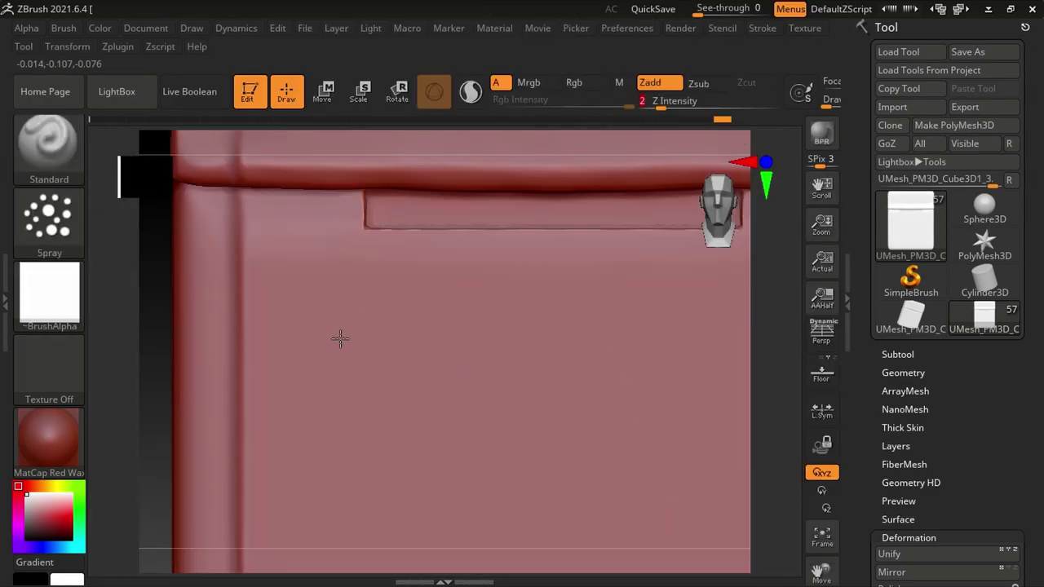
key(space)
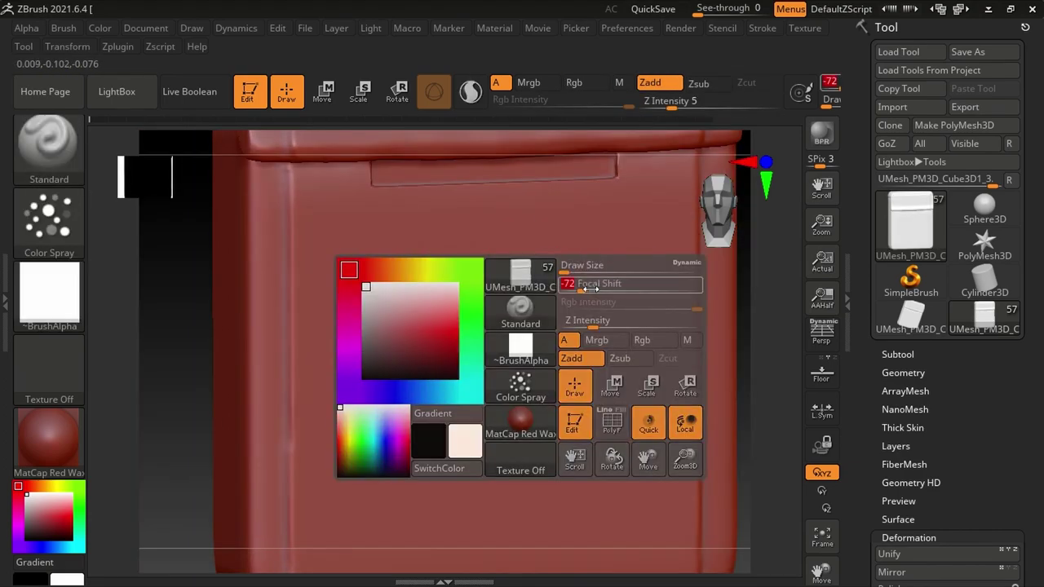
alt+drag(350, 342, 454, 250)
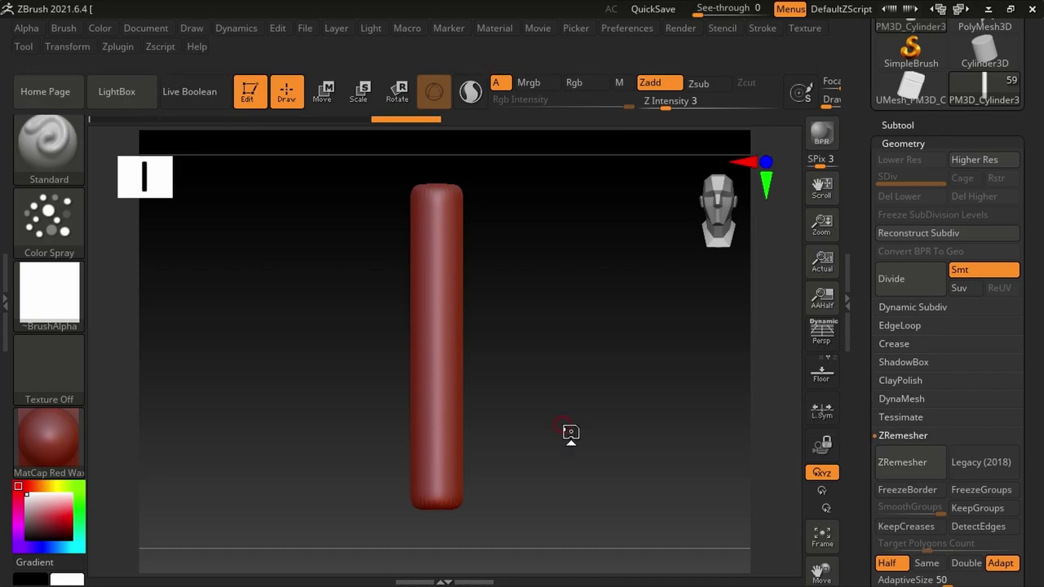
Project detail onto the remeshed cylinder and inspect it from several angles
click(905, 443)
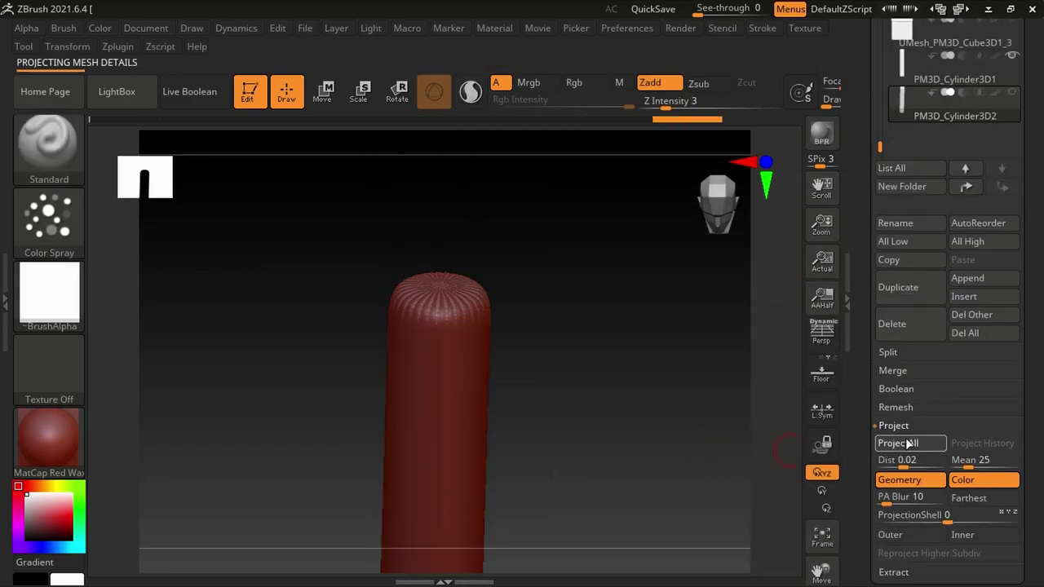
mouse_move(582, 384)
shift+mouse_down()
mouse_move(460, 397)
mouse_move(402, 479)
mouse_move(392, 380)
shift+mouse_up()
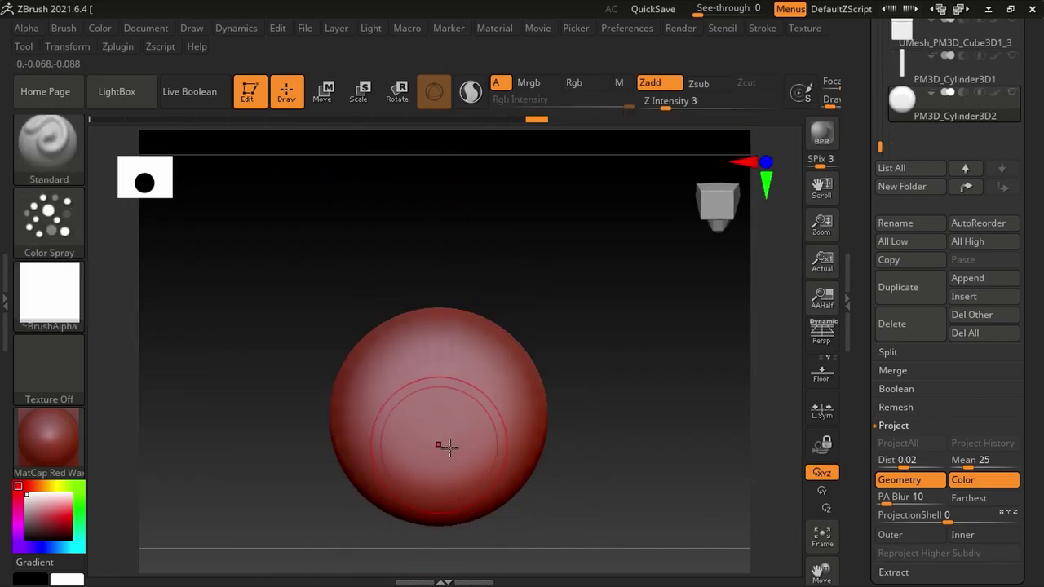
drag(447, 446, 543, 353)
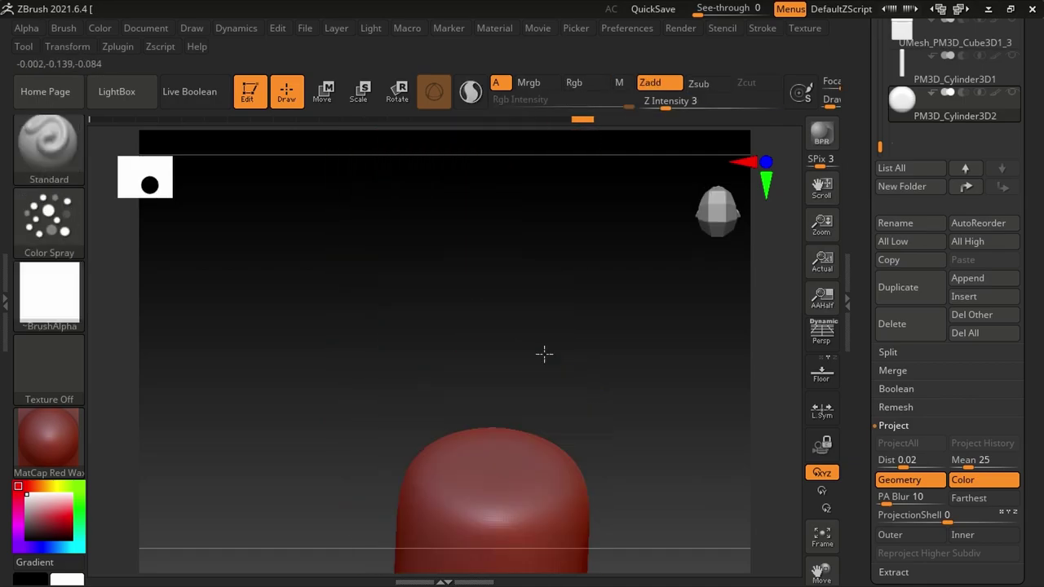
Delete the spare PM3D_Cylinder3D1 subtool and save the tool to disk
click(892, 323)
click(769, 460)
click(983, 52)
click(549, 340)
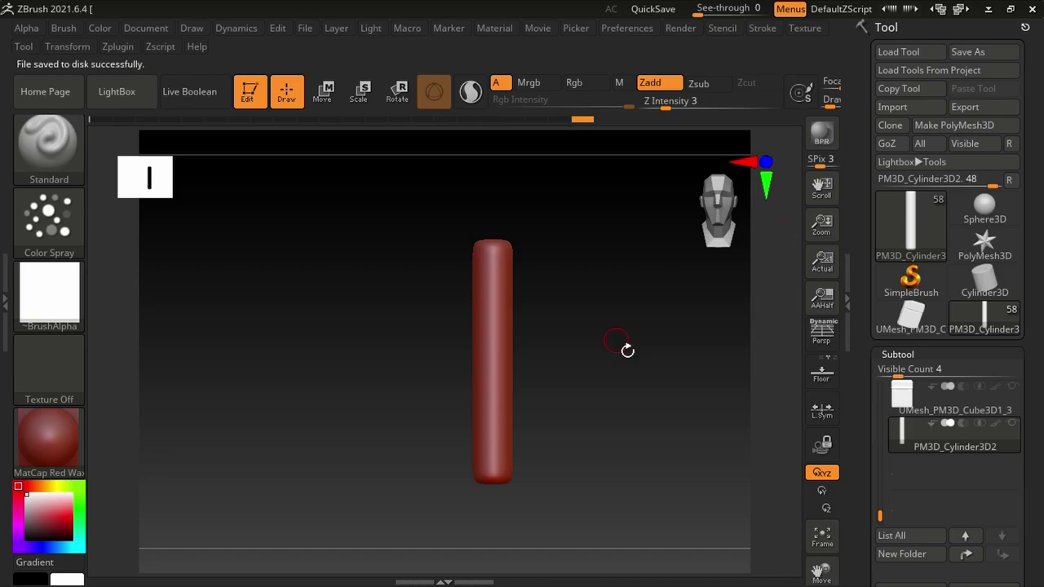
drag(616, 341, 593, 329)
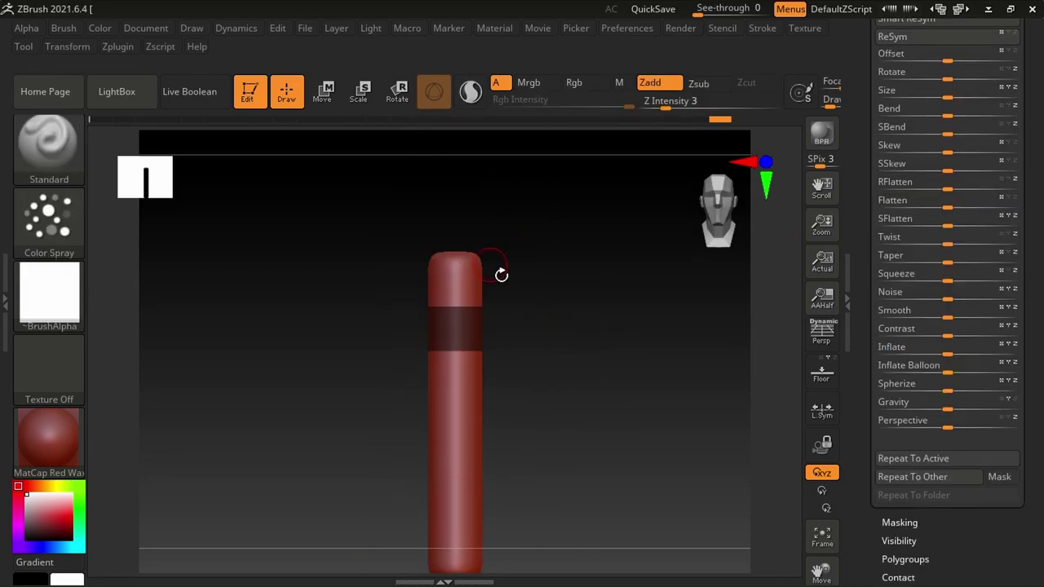
Invert the mask to free the top band, inflate it into a ring, then clear the mask
ctrl+click(527, 350)
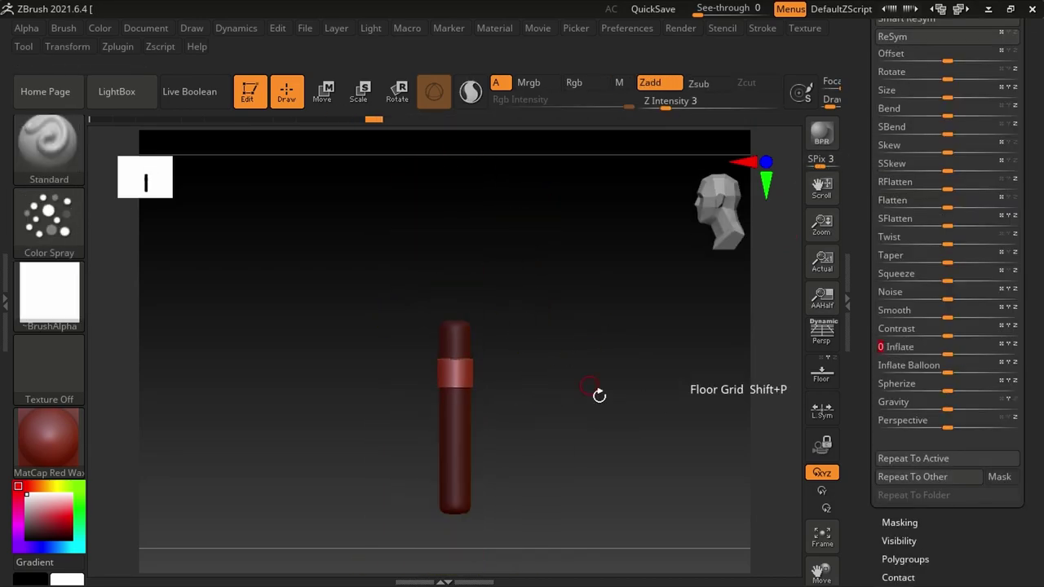
key(f)
key(w)
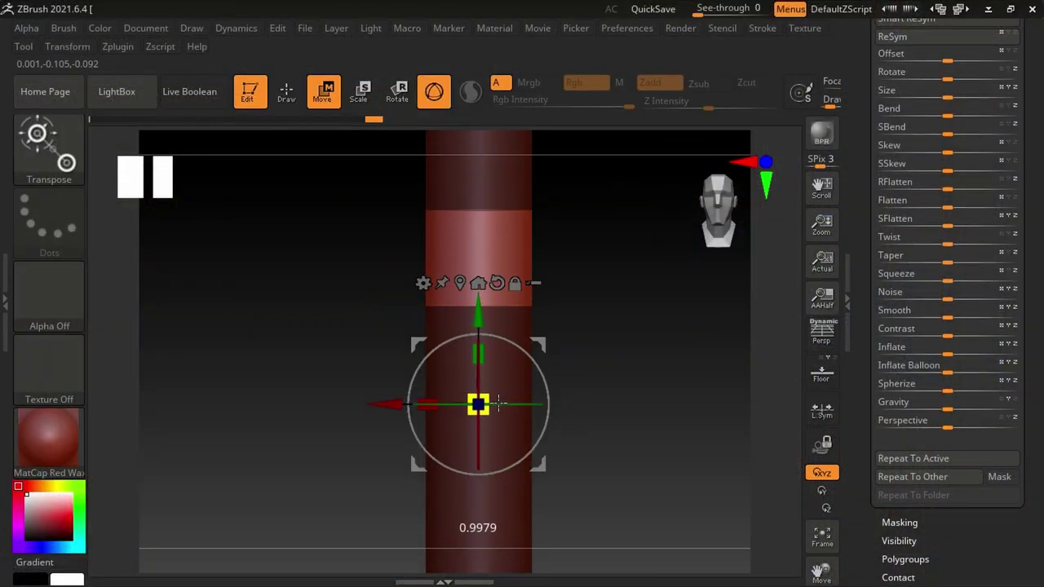
drag(664, 318, 652, 400)
click(287, 91)
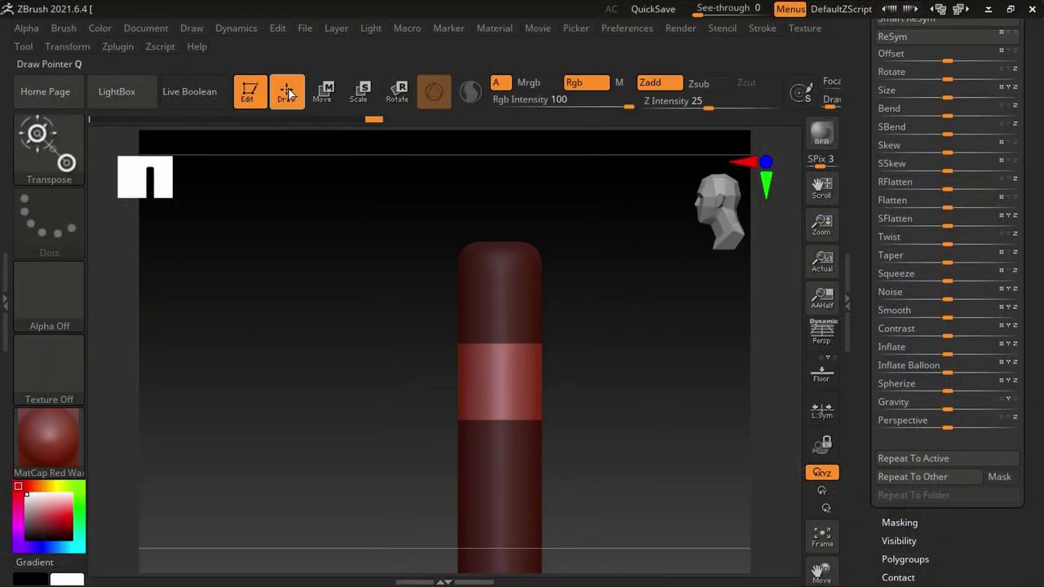
drag(948, 355, 957, 357)
mouse_move(641, 339)
ctrl+mouse_down()
mouse_move(587, 445)
mouse_move(550, 260)
mouse_move(434, 388)
ctrl+mouse_up()
mouse_move(534, 352)
ctrl+mouse_down()
mouse_move(543, 435)
mouse_move(571, 338)
ctrl+mouse_up()
Flatten the capsule's top end cap with TrimDynamic and smooth it even
shift+drag(718, 269, 678, 360)
key(b)
key(t)
key(d)
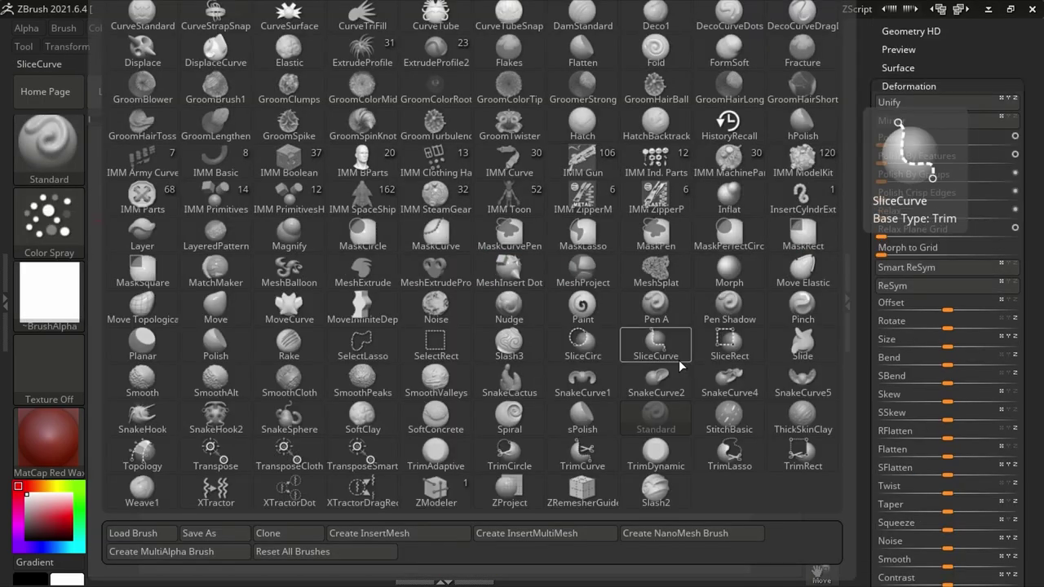
key(space)
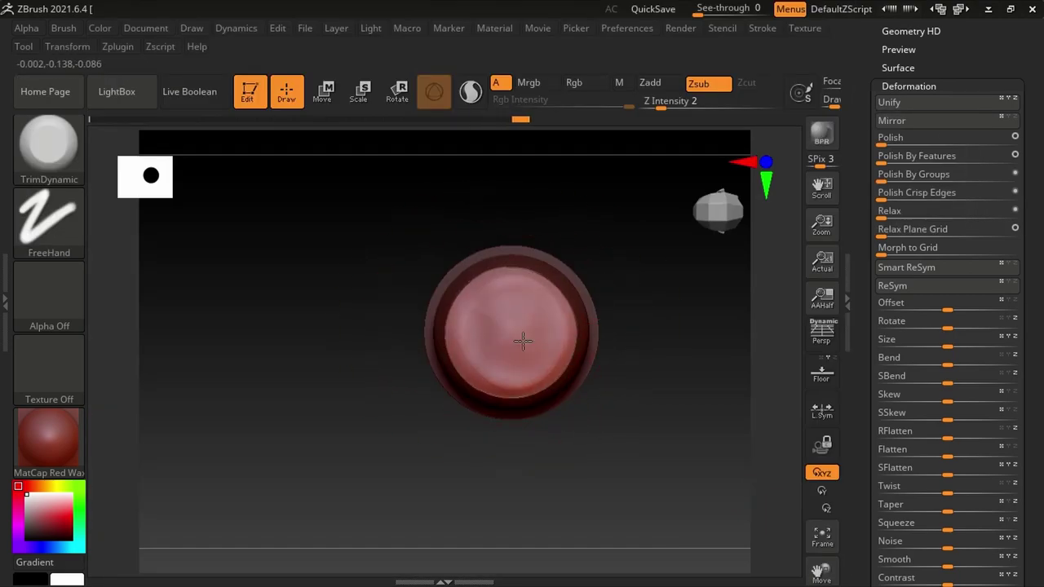
mouse_move(522, 319)
right_down()
mouse_move(584, 492)
mouse_move(579, 377)
mouse_move(459, 414)
mouse_move(519, 503)
mouse_move(496, 465)
right_up()
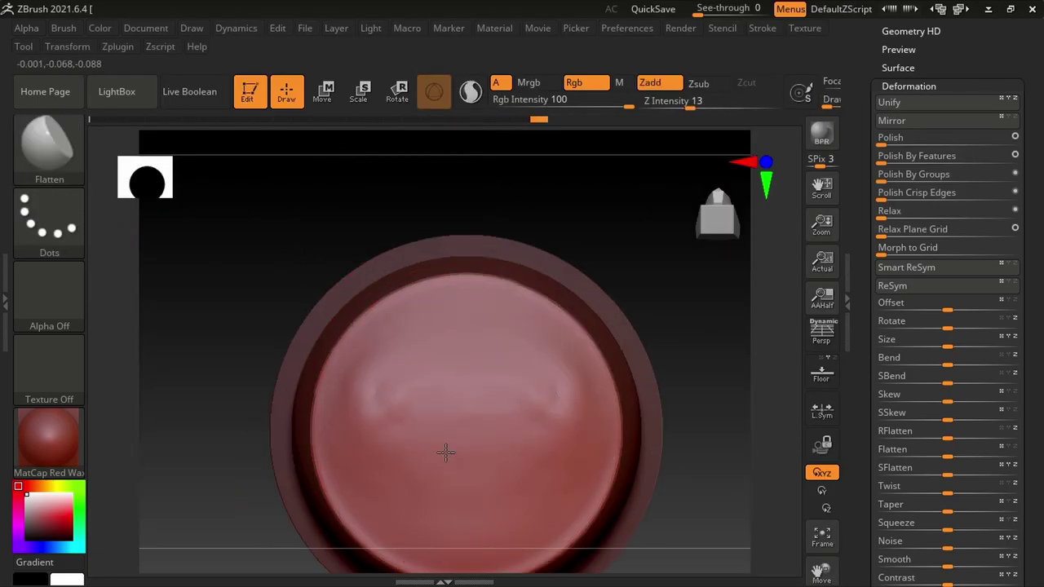
shift+right_drag(361, 374, 470, 441)
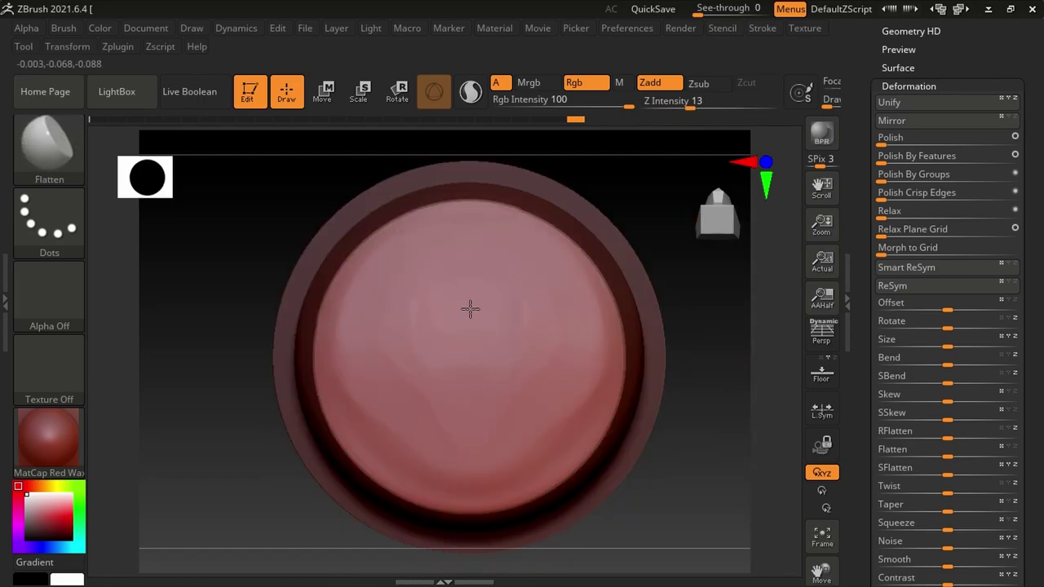
mouse_move(470, 308)
shift+right_down()
mouse_move(494, 361)
mouse_move(540, 310)
mouse_move(568, 433)
mouse_move(522, 360)
shift+right_up()
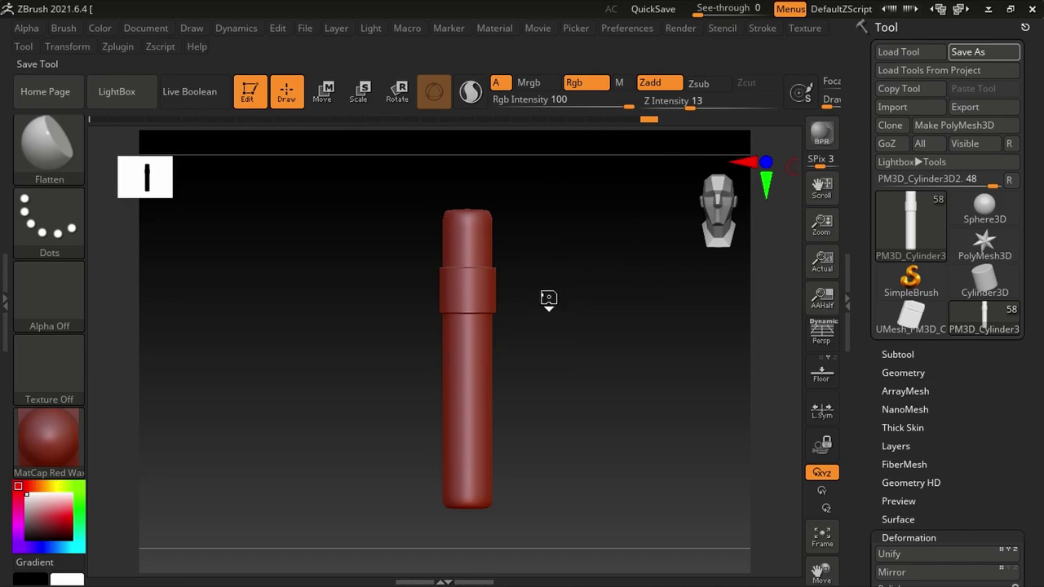
Pick a masking brush, then try the ExtrudeProfile2 and Displace brushes
key(b)
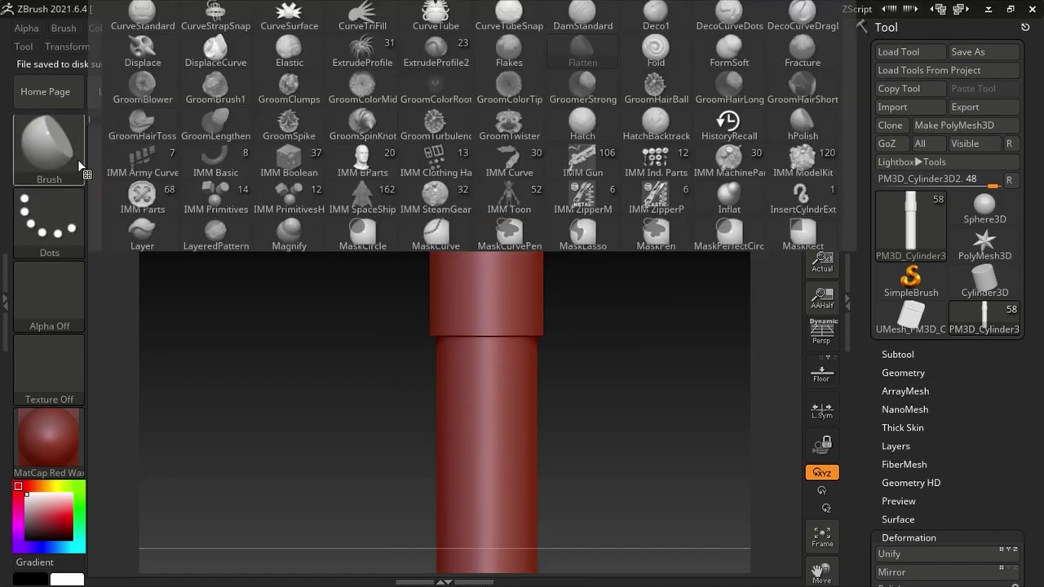
click(469, 243)
key(Return)
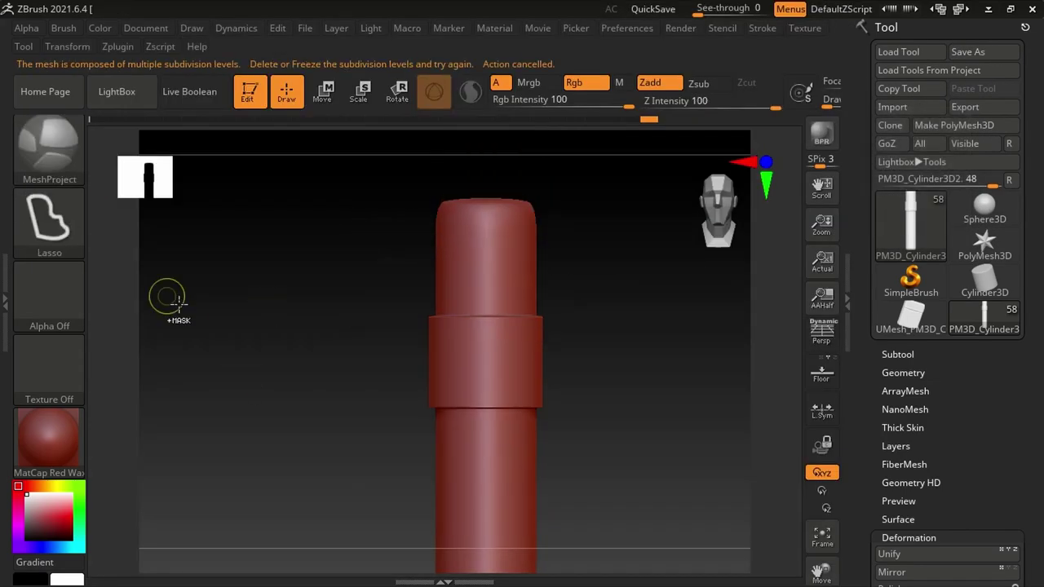
key(b)
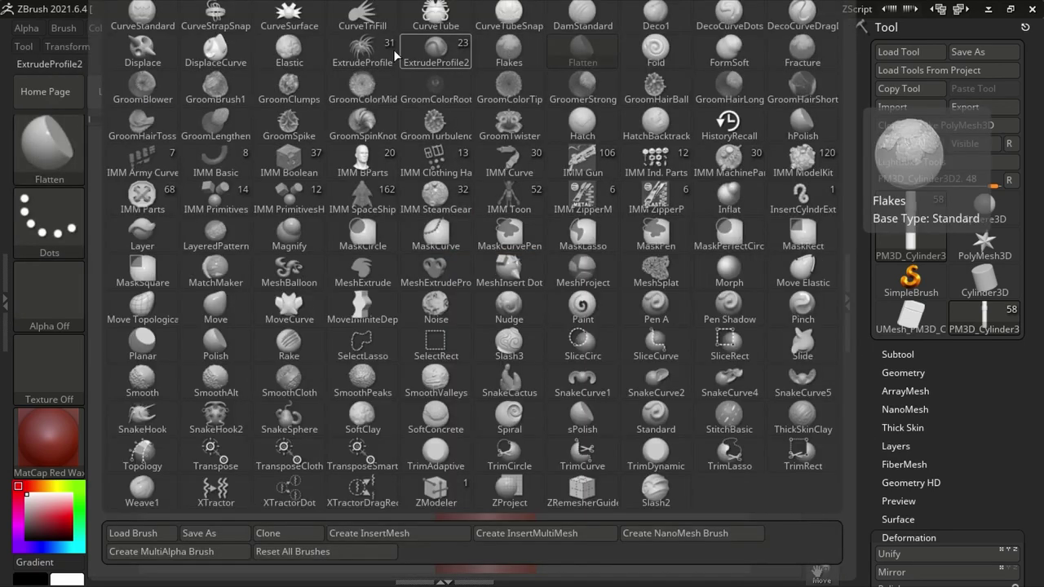
click(408, 53)
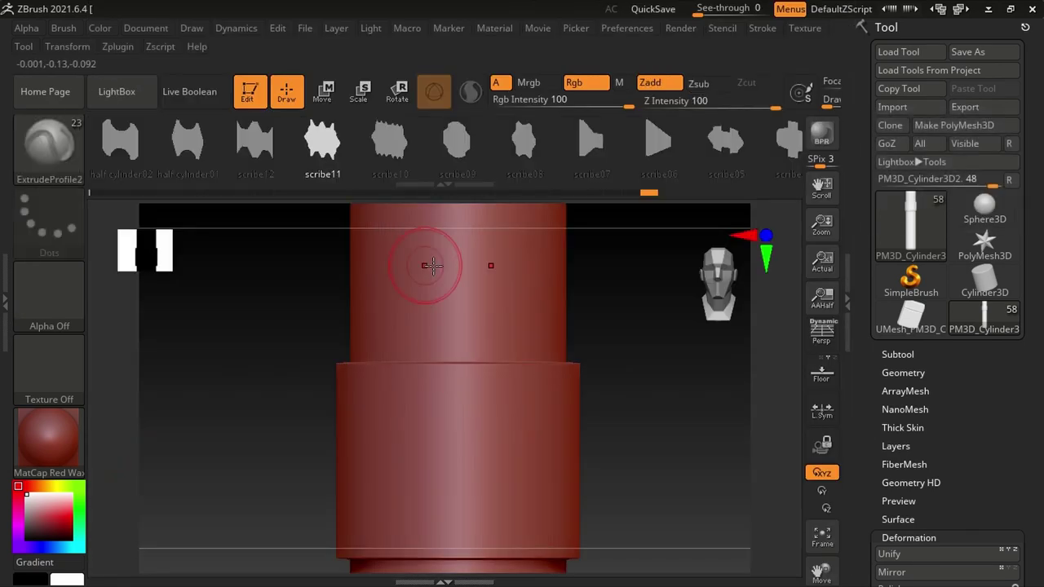
key(b)
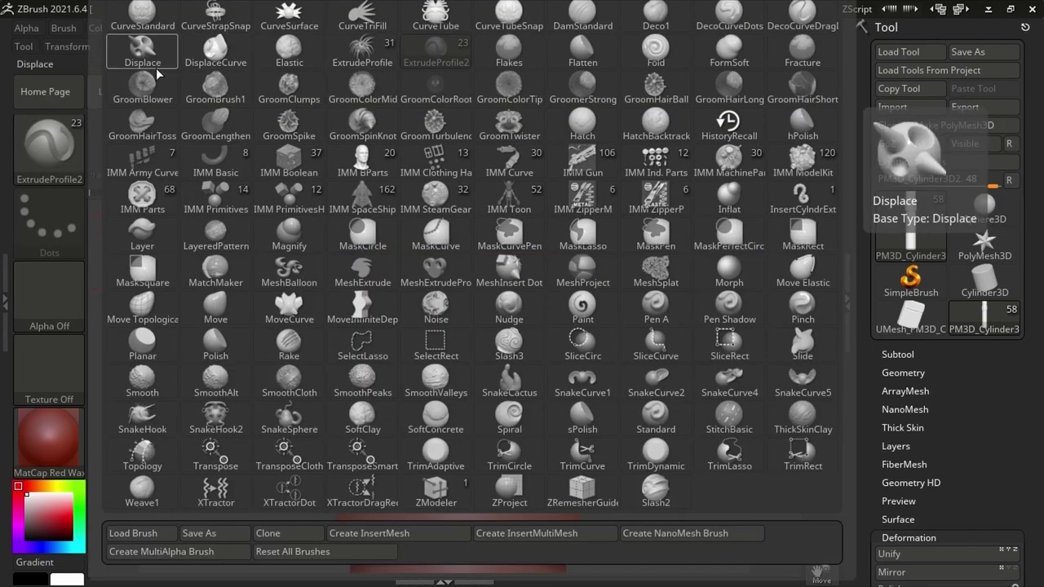
click(142, 48)
key(b)
key(space)
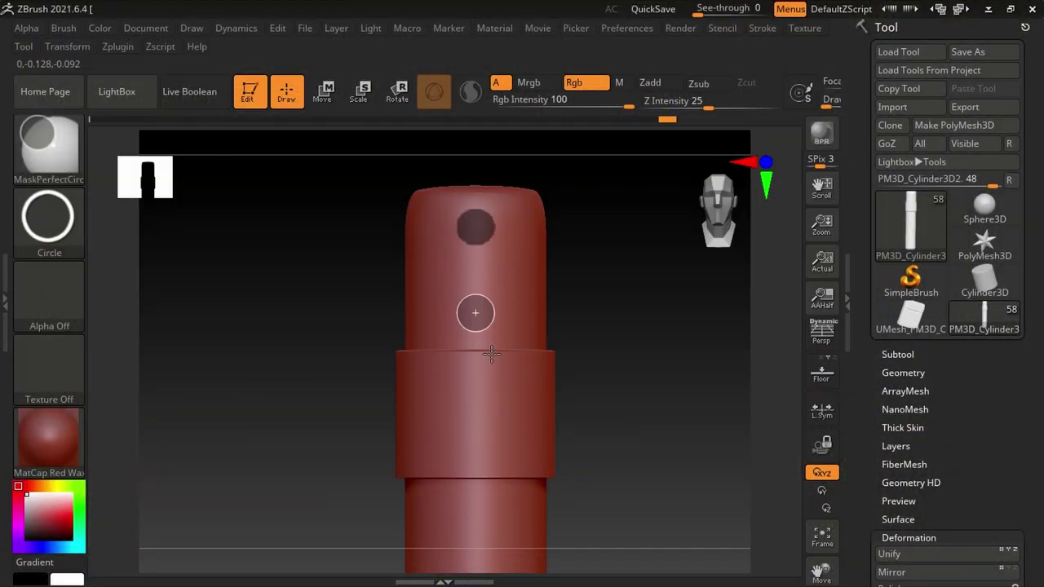
Recess the masked circles around the cylinder's top with Inflate set to -1
right_drag(442, 305, 401, 234)
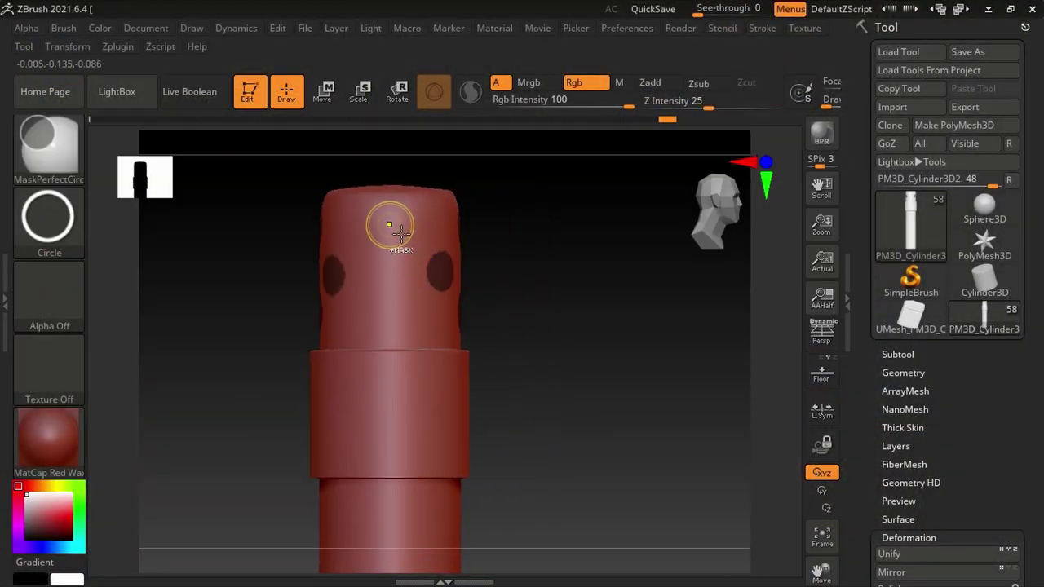
mouse_move(402, 353)
right_down()
mouse_move(361, 275)
mouse_move(398, 244)
right_up()
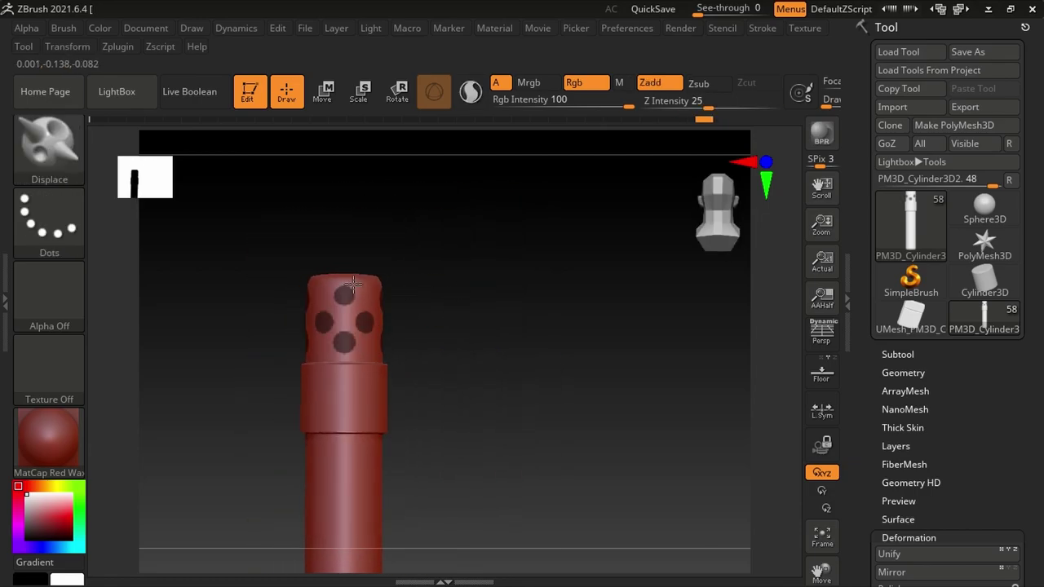
right_drag(393, 302, 621, 373)
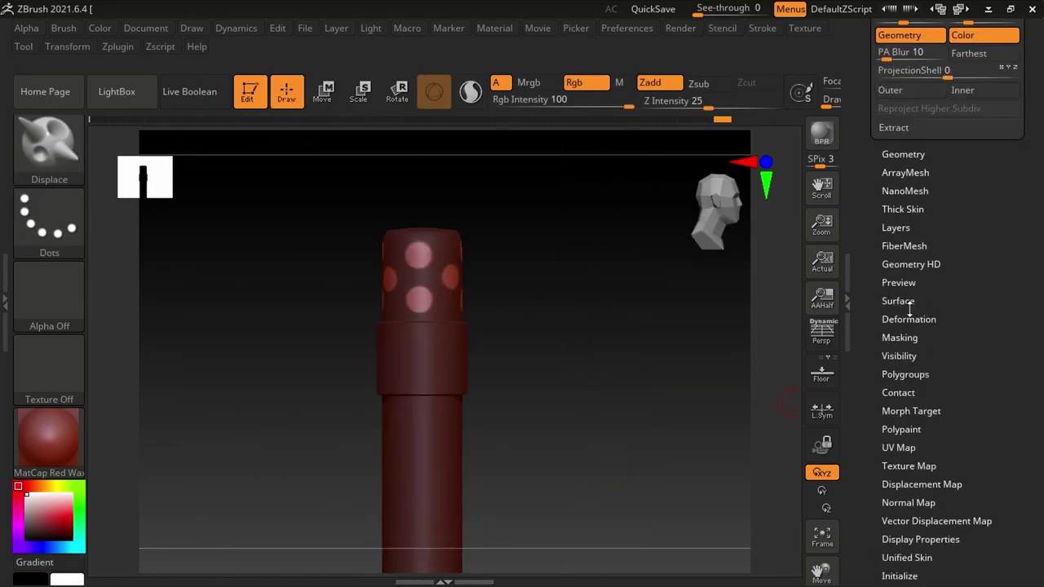
drag(946, 245, 953, 245)
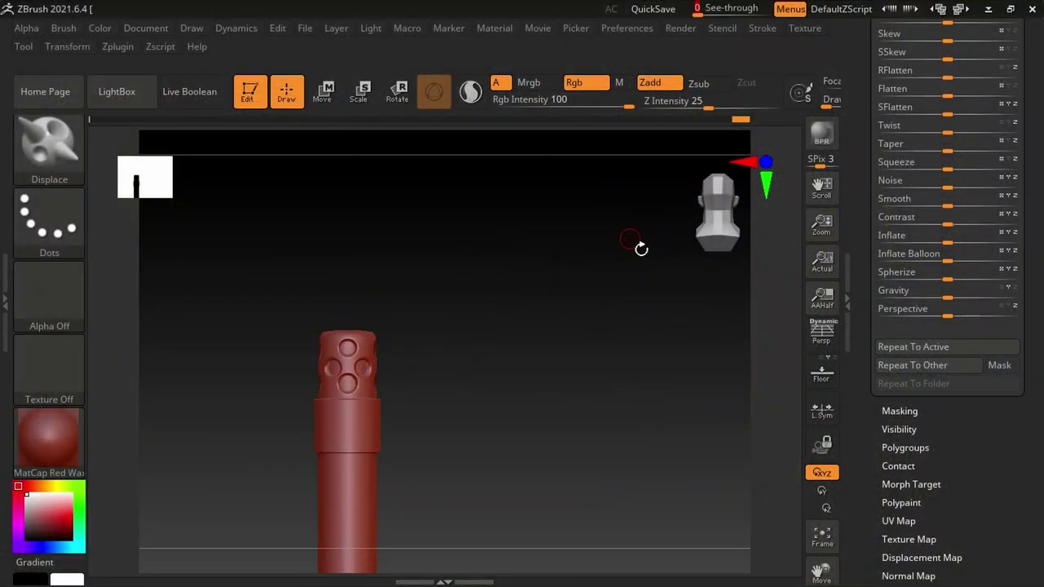
Return to the Standard brush and save the tool to disk
key(b)
key(s)
key(t)
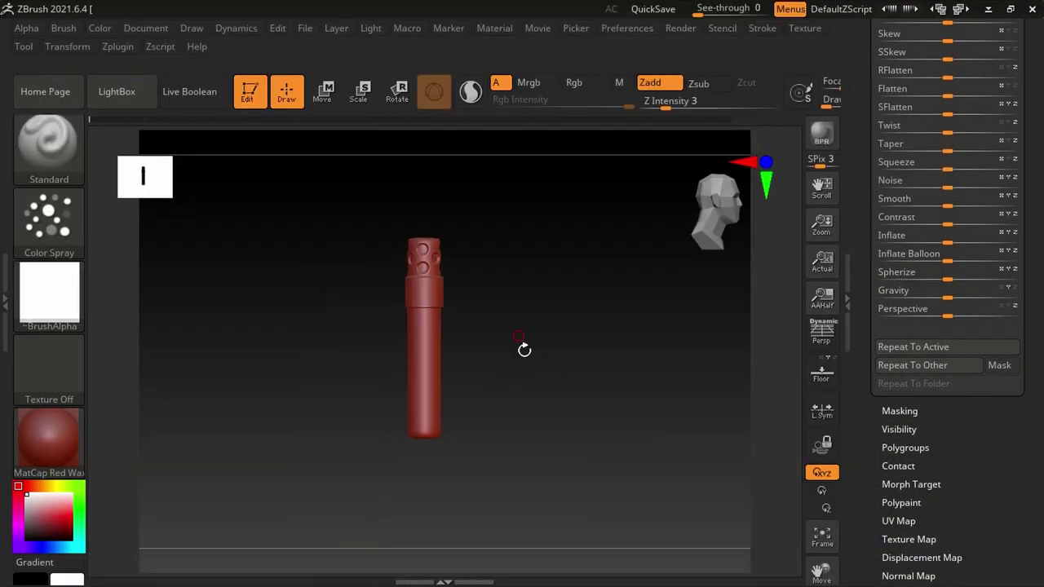
key(ctrl+s)
click(547, 340)
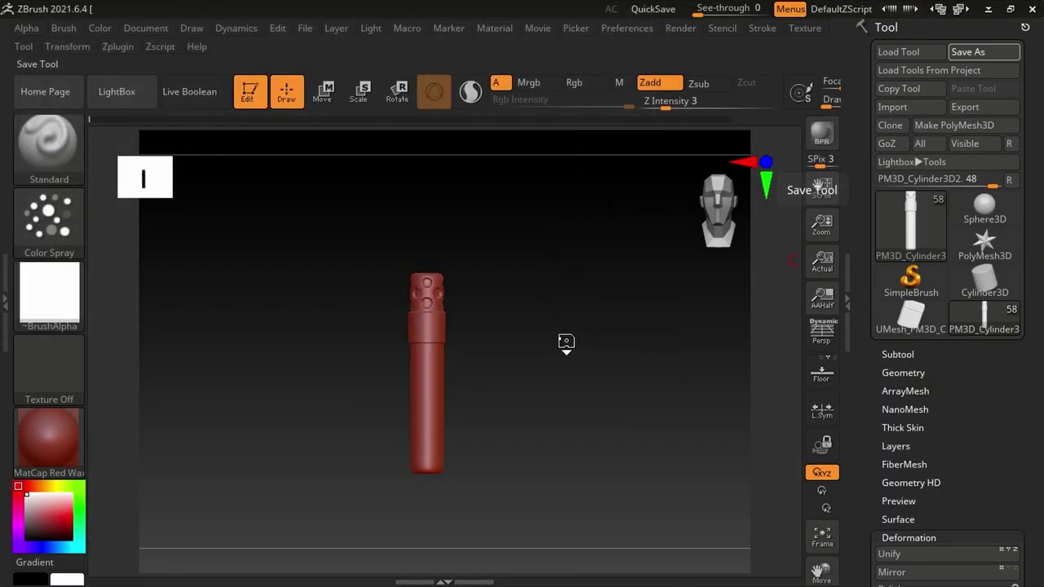
Select the Slash3 brush for detailing and dismiss the SculptrisPro notice
key(b)
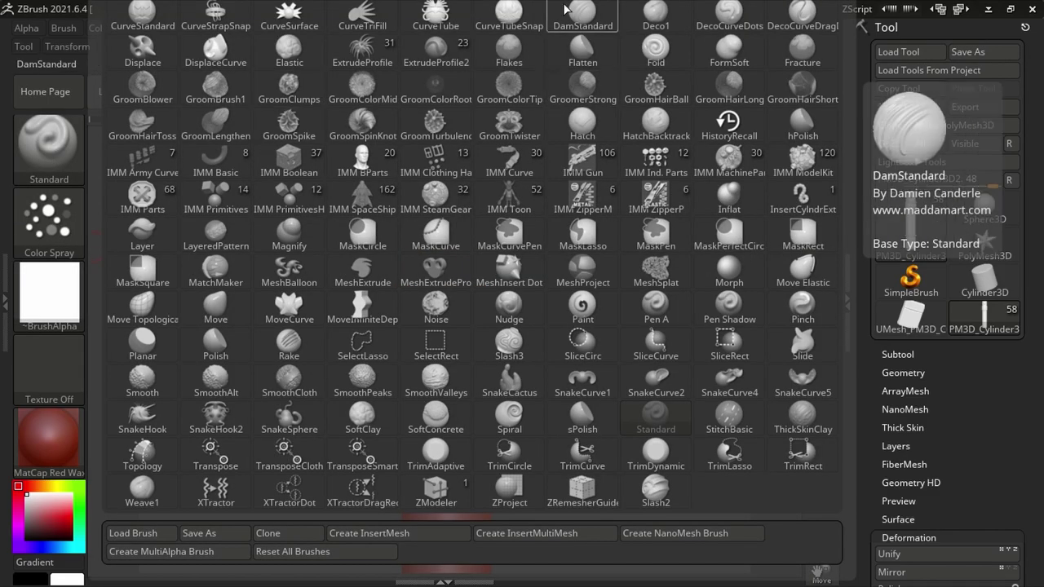
key(s)
key(l)
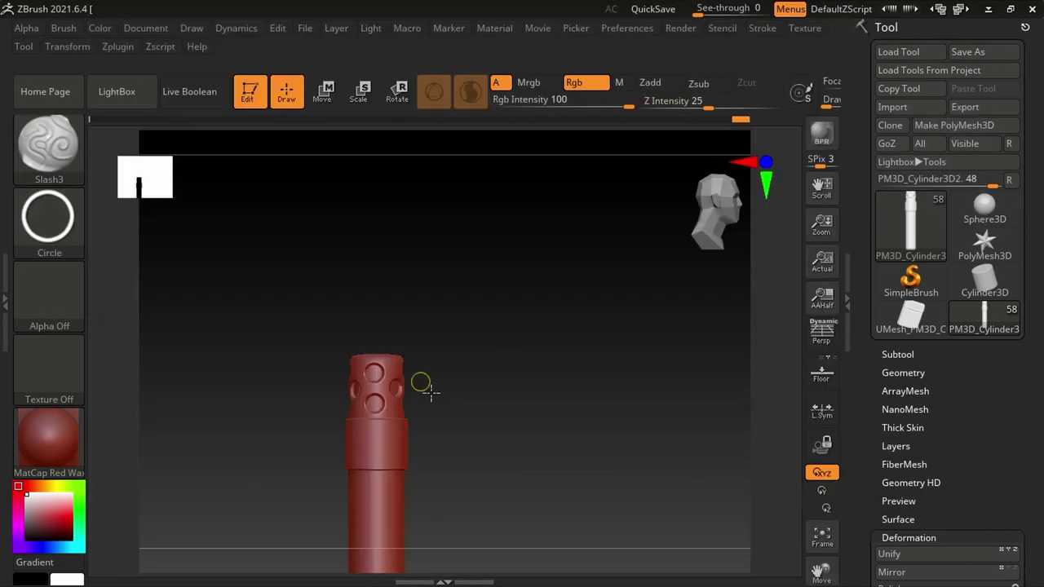
Zoom in to check the holes, then save the tool as BatmanStatue2.ztl
alt+drag(430, 393, 371, 269)
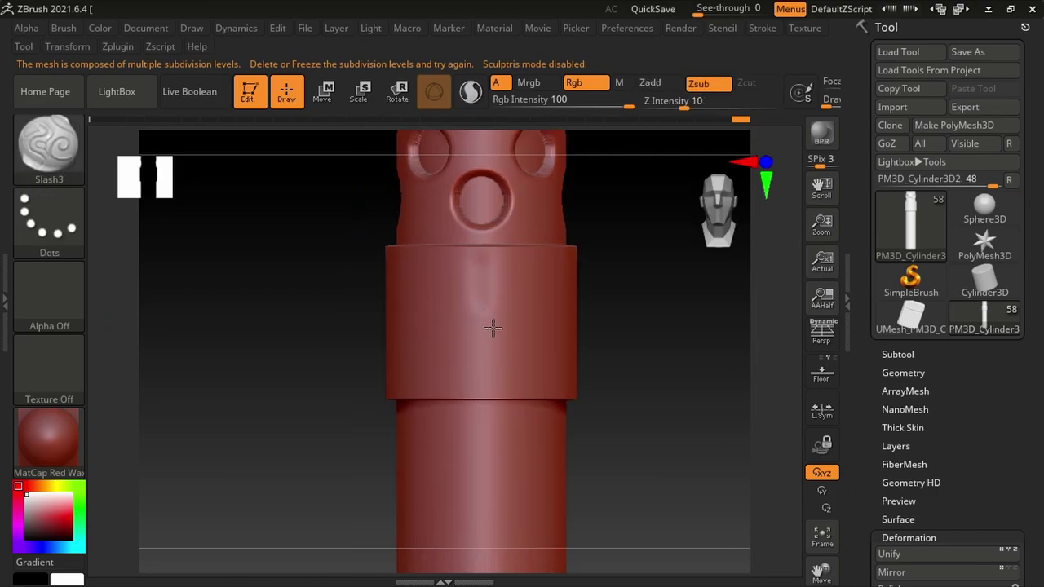
mouse_move(371, 269)
right_down()
mouse_move(614, 359)
mouse_move(519, 272)
right_up()
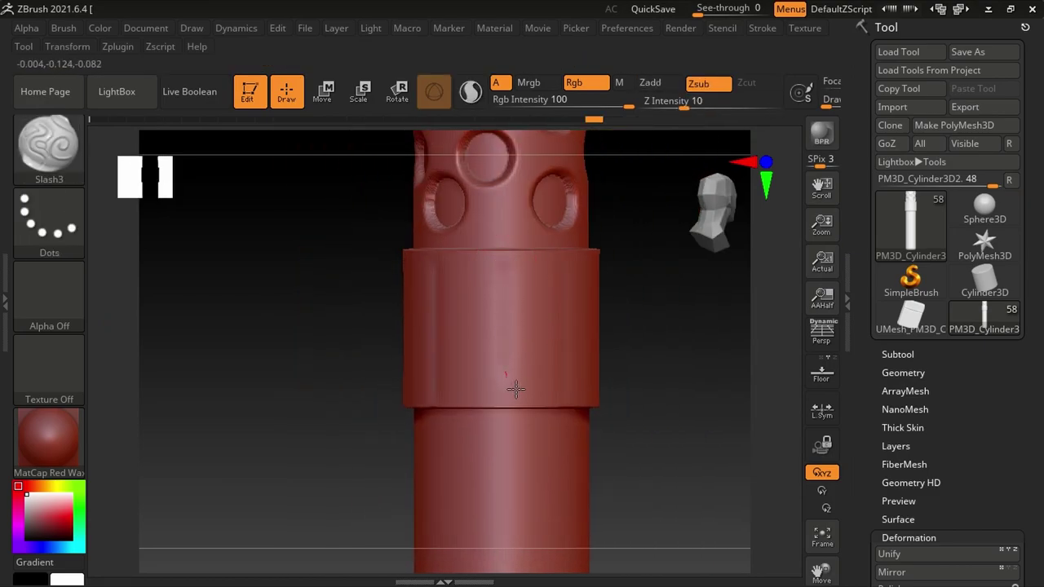
click(968, 51)
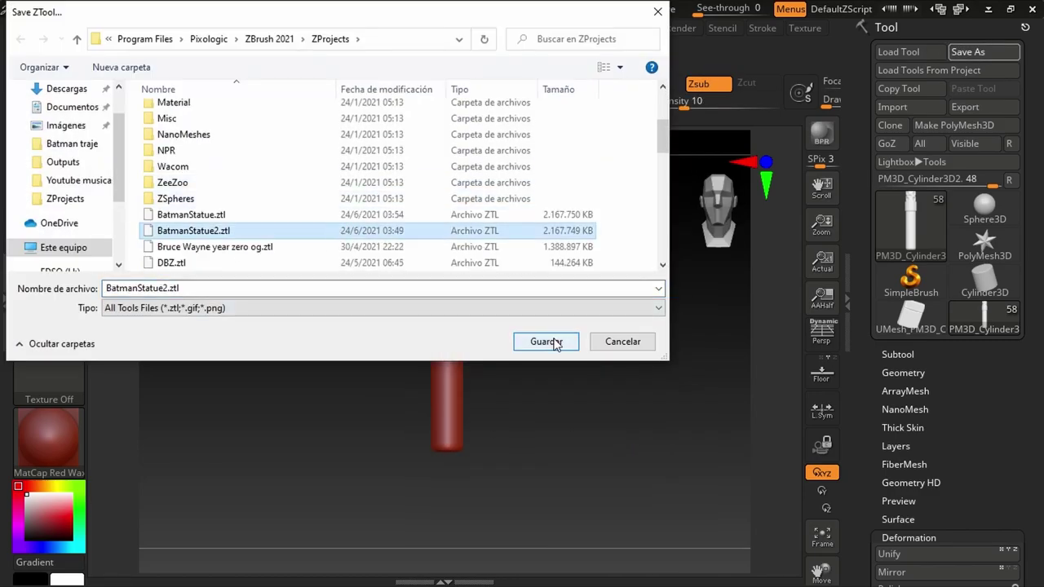
key(Return)
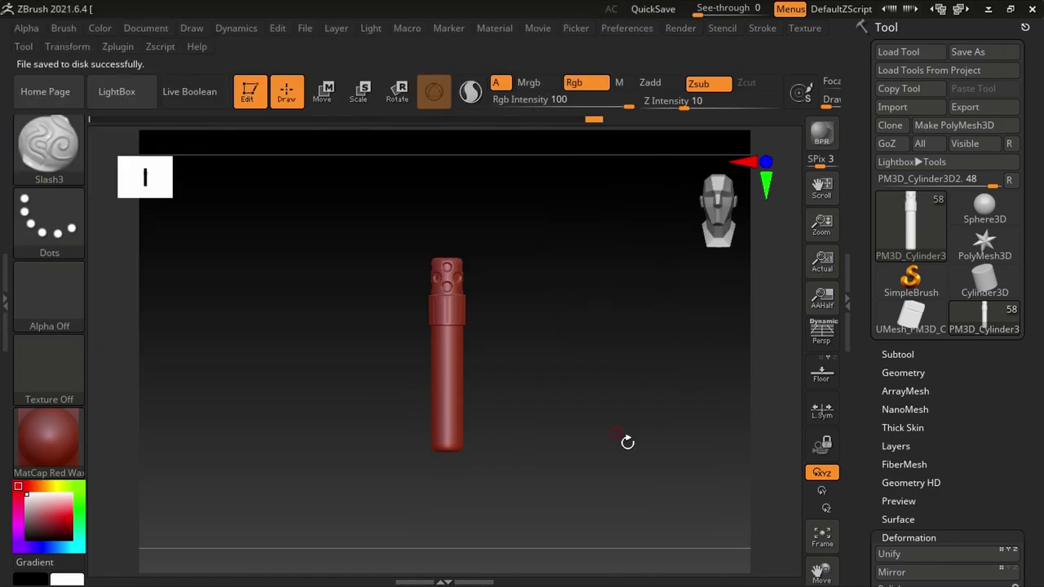